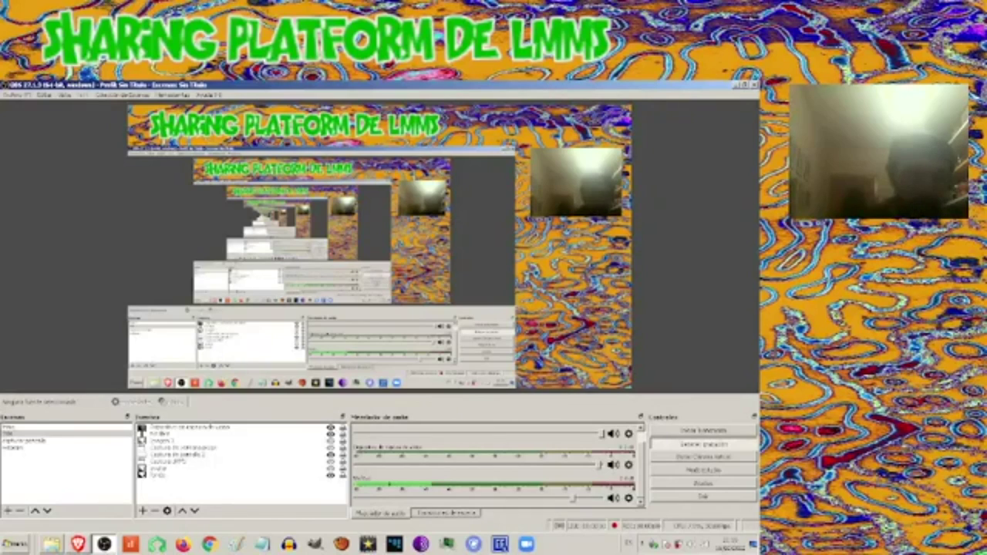
- Switch to the Brave browser showing the lmms.io 'Let's make music' homepage
click(77, 543)
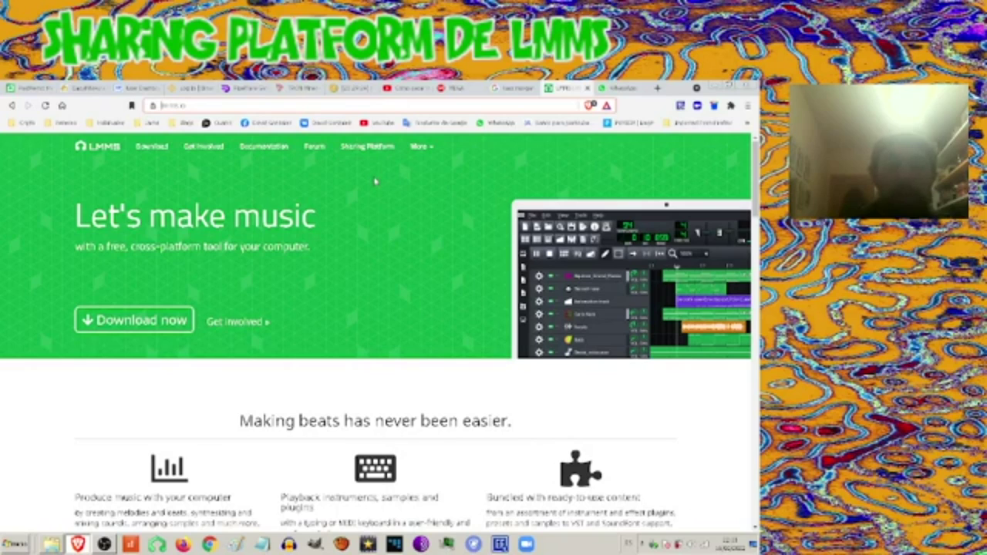
- Go to the Sharing Platform from the site's top bar and look over Latest Uploads
click(366, 152)
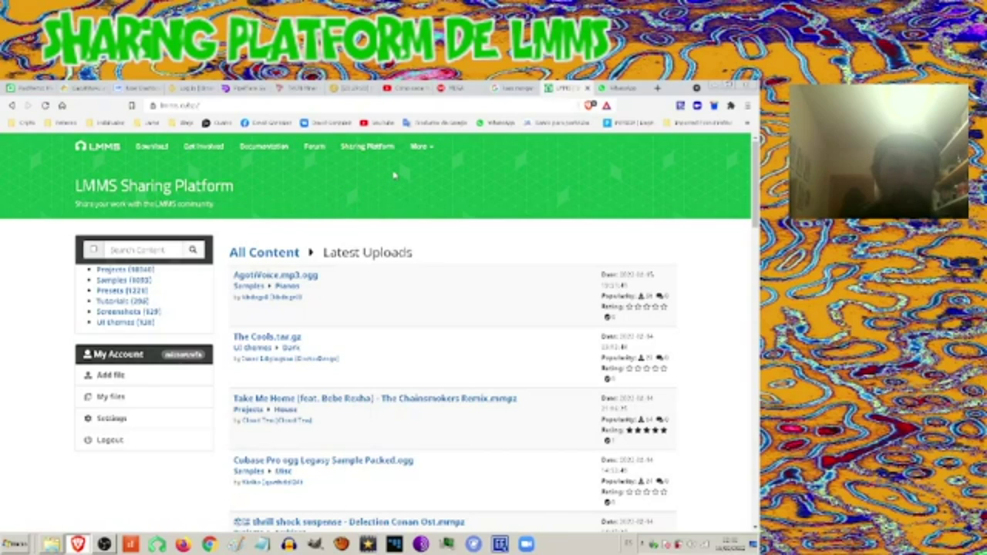
scroll(393, 174, down, 1)
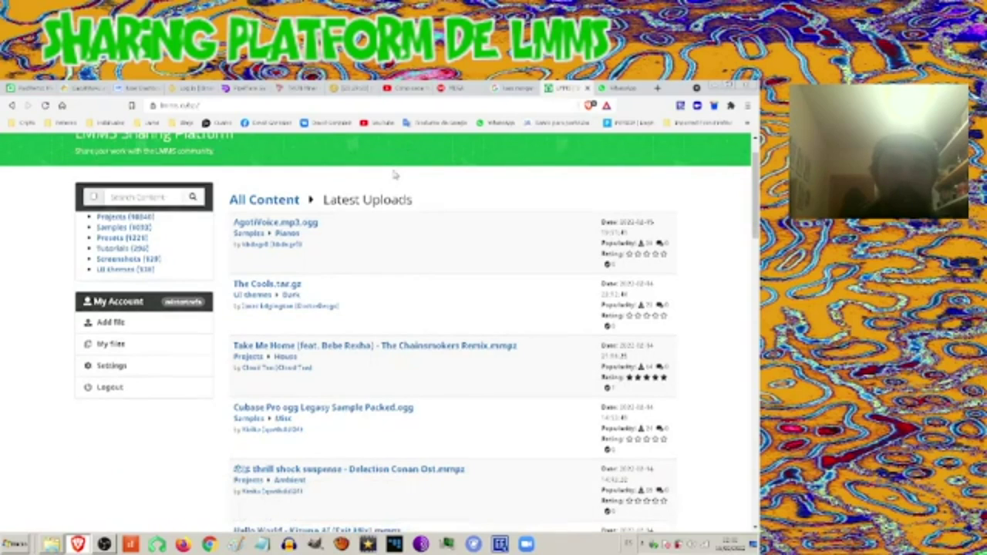
scroll(394, 174, up, 1)
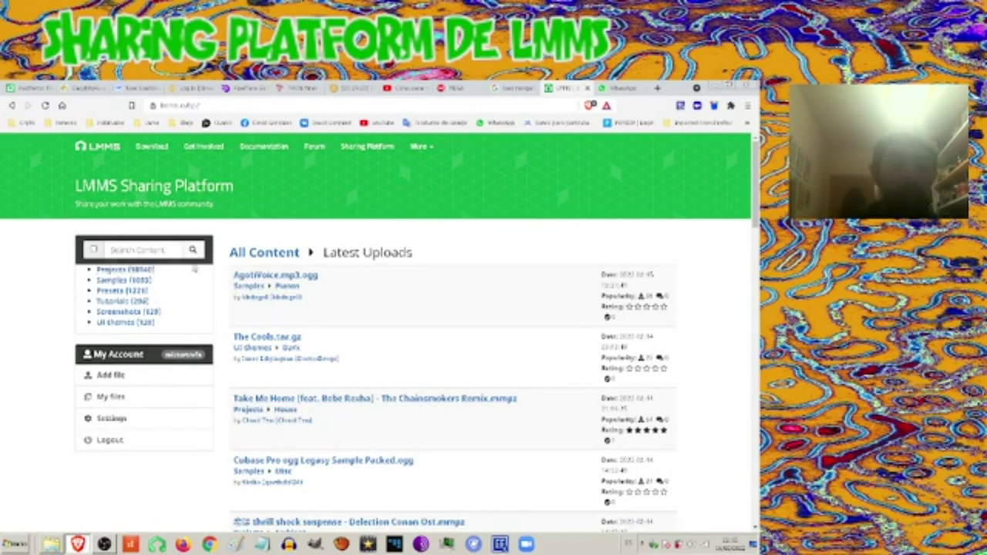
- Show the Projects category and scroll through its date-sorted project uploads
click(118, 270)
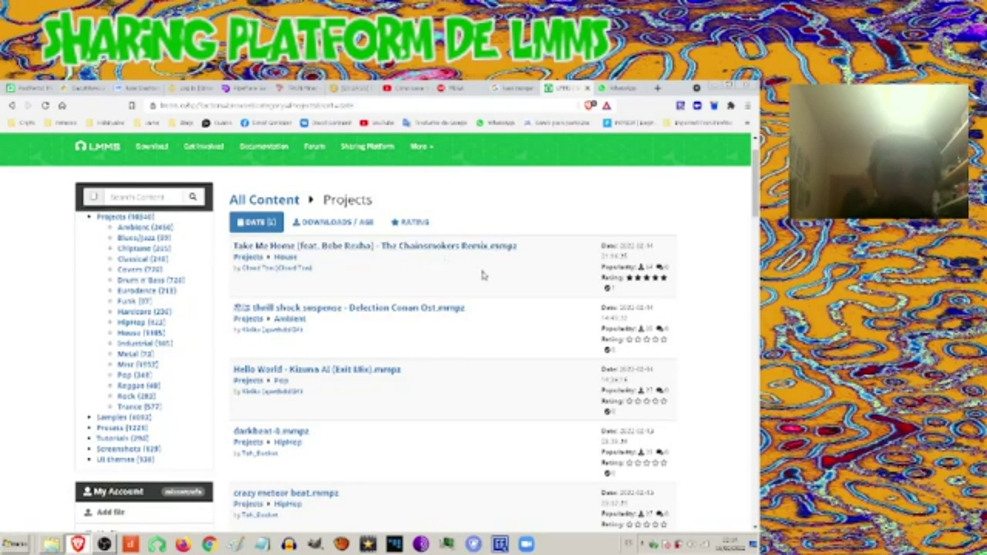
scroll(381, 283, down, 2)
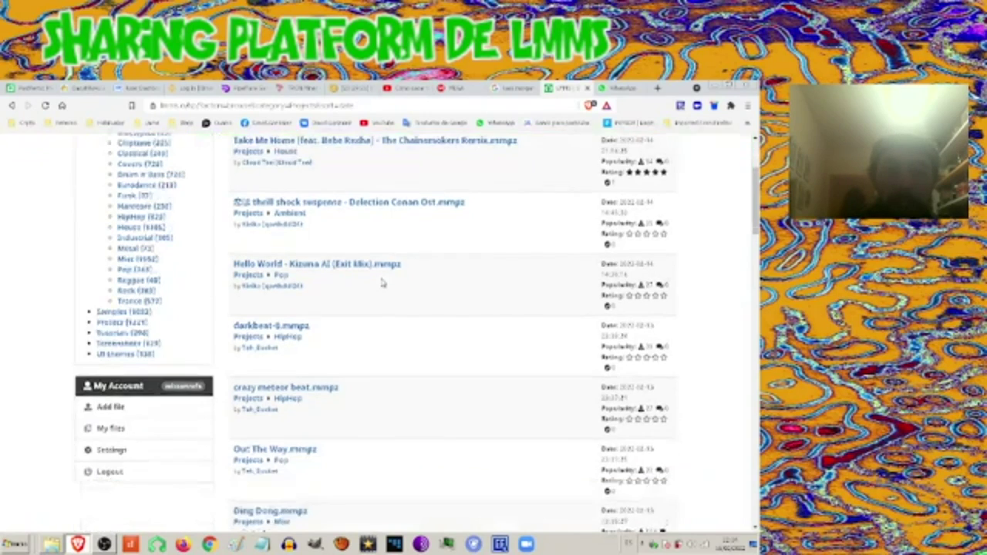
scroll(380, 283, up, 3)
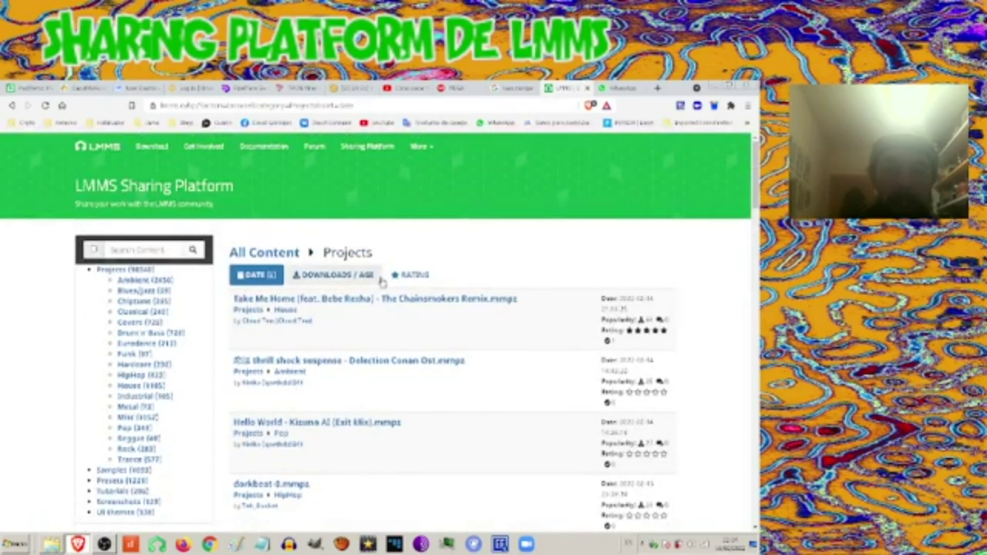
scroll(484, 272, down, 2)
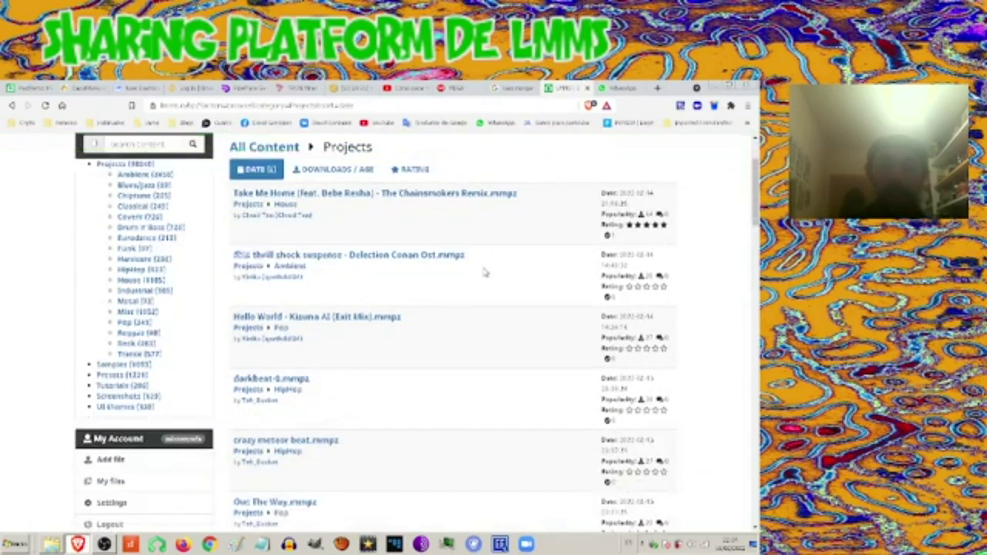
scroll(484, 272, up, 2)
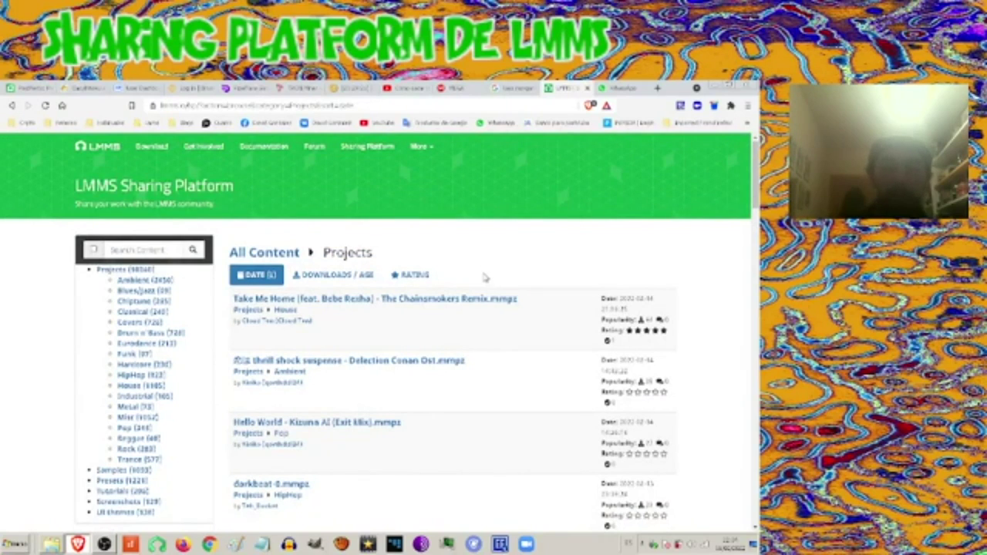
scroll(505, 300, down, 1)
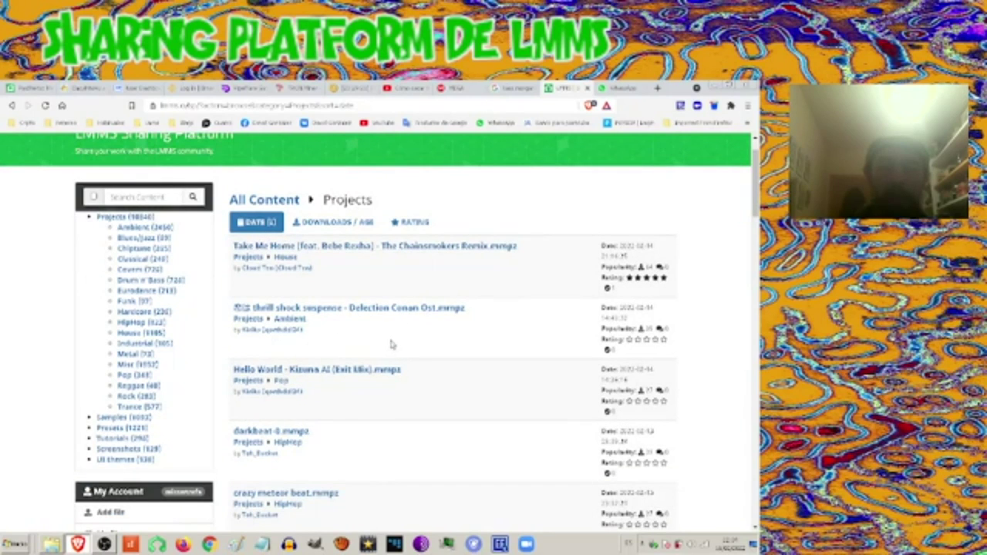
scroll(390, 339, down, 2)
scroll(390, 339, up, 3)
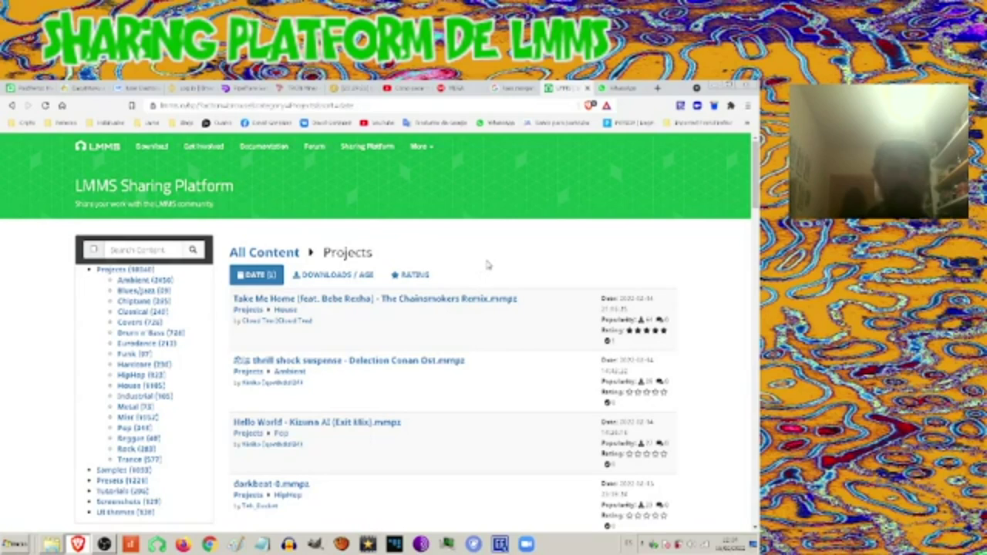
- Filter projects to the Ambient genre and open the first Ambient project's page
click(125, 281)
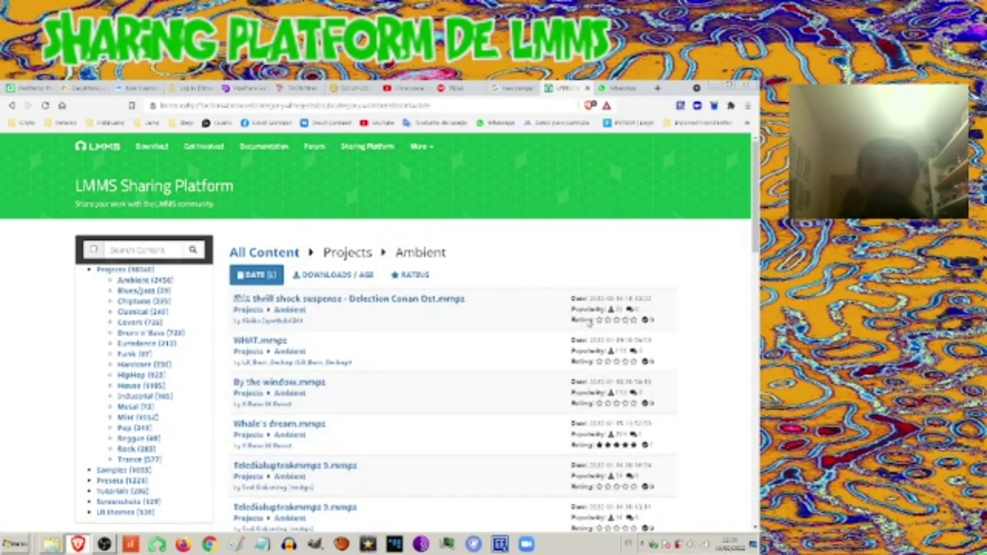
click(373, 301)
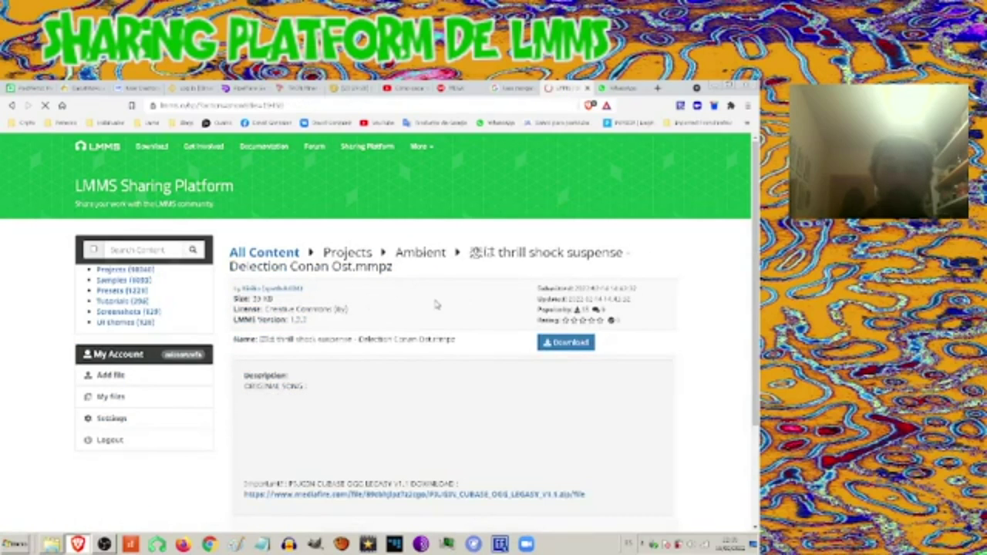
scroll(437, 303, down, 3)
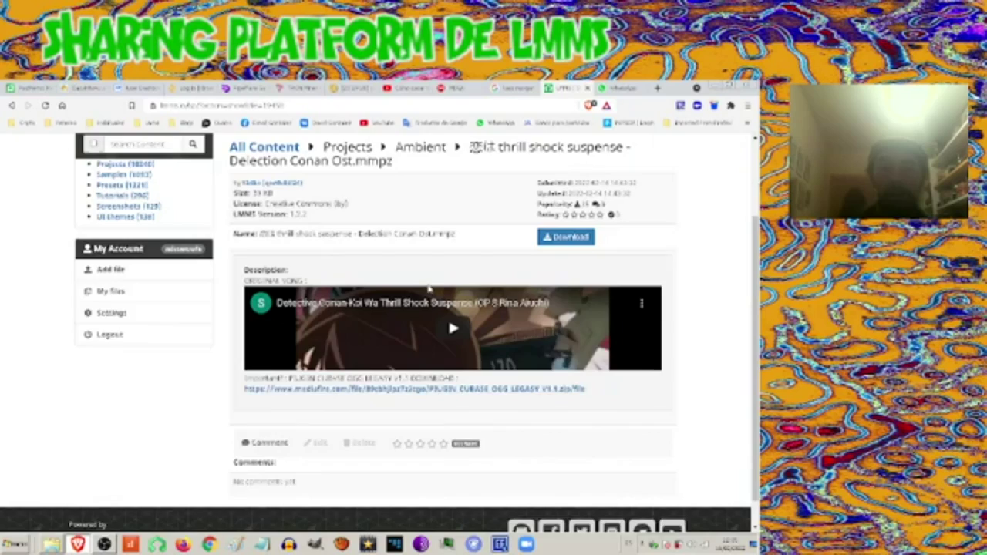
scroll(528, 261, up, 3)
scroll(527, 285, down, 3)
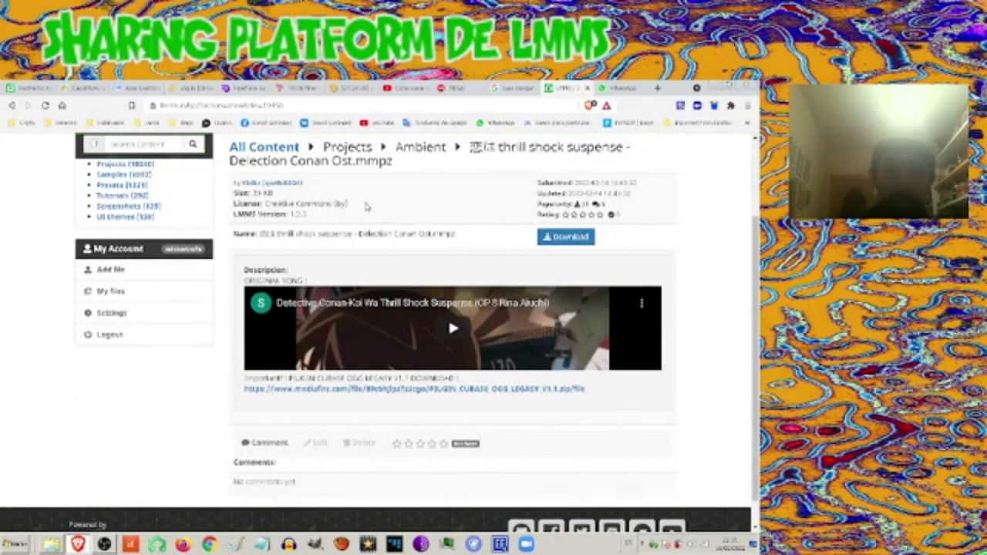
- Inspect the Creative Commons (by) licence text, then scroll down to the empty comments section
drag(367, 206, 268, 203)
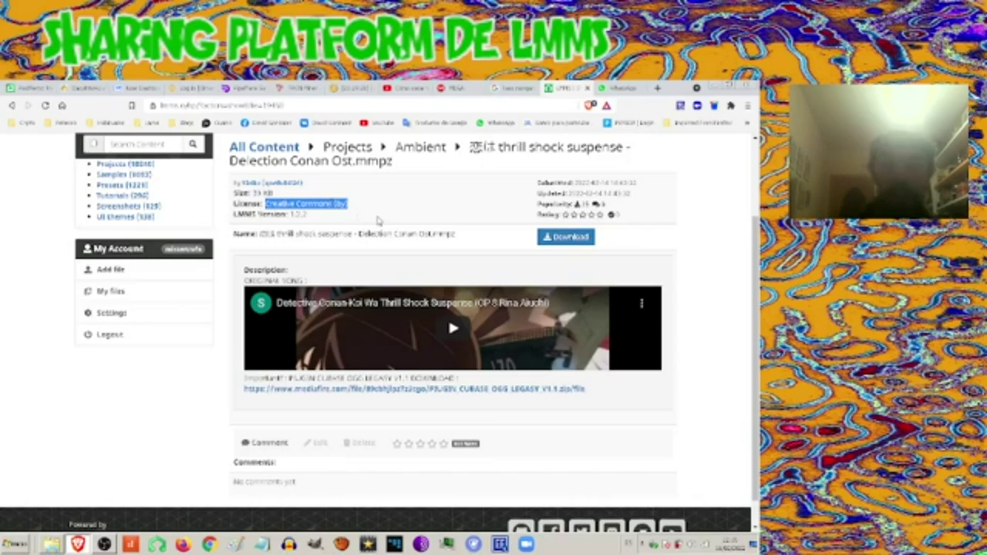
scroll(373, 222, up, 2)
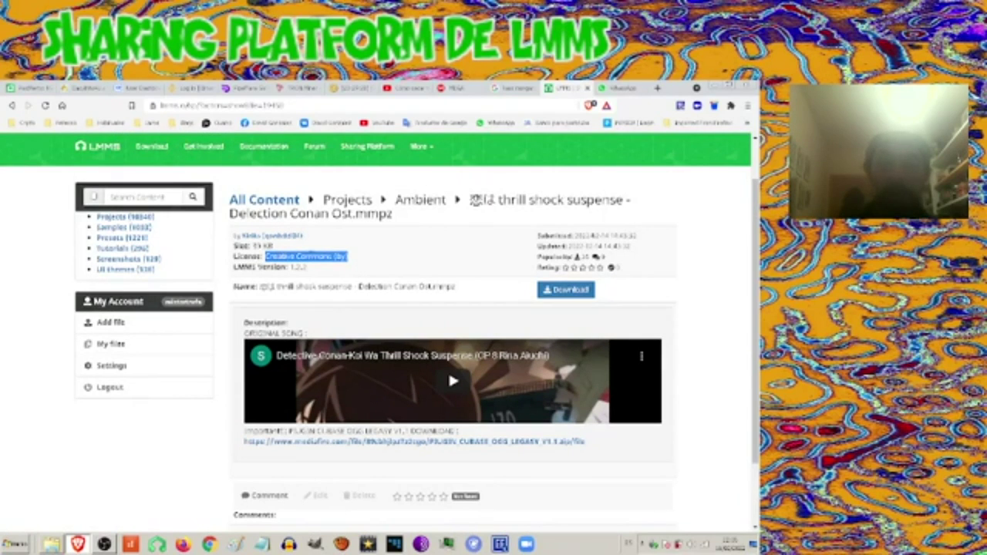
click(360, 258)
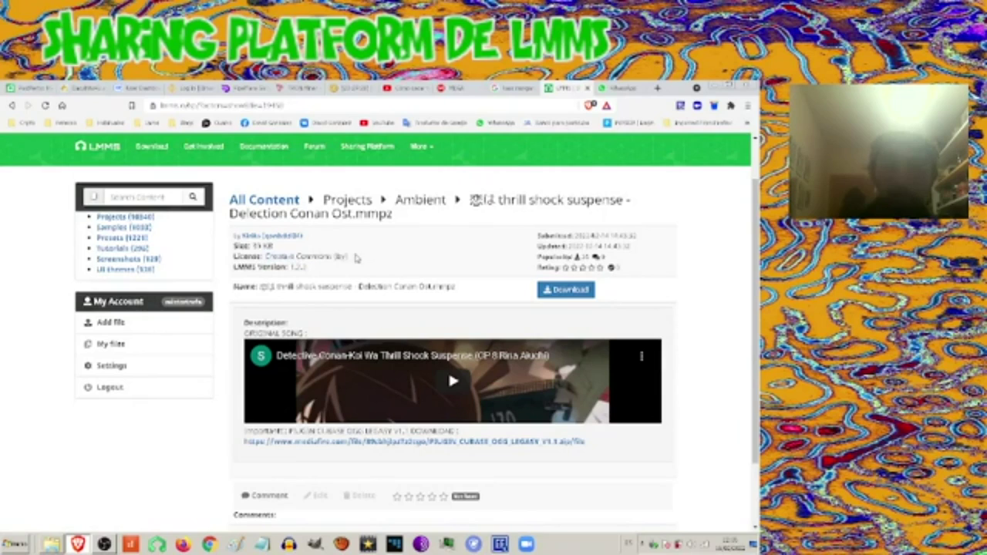
drag(356, 258, 263, 257)
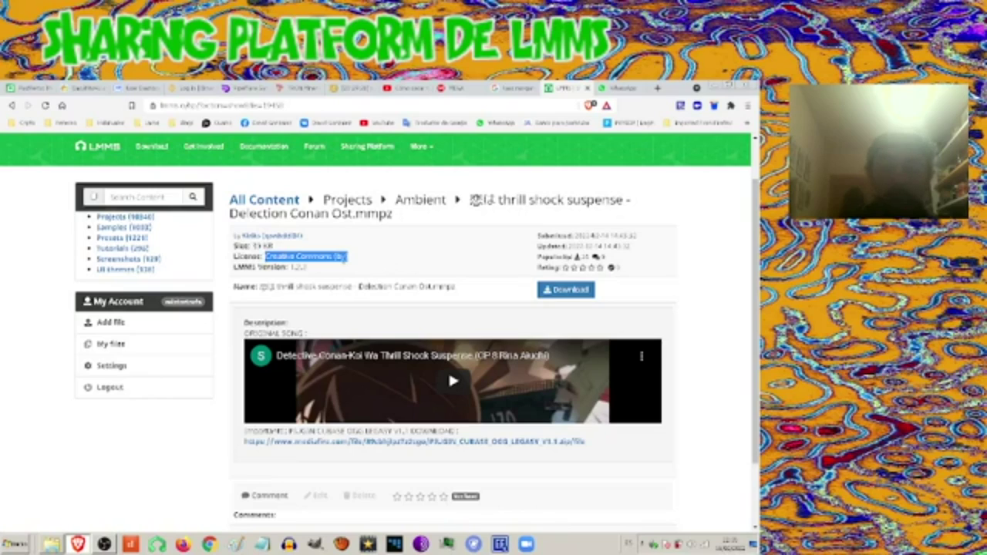
click(346, 257)
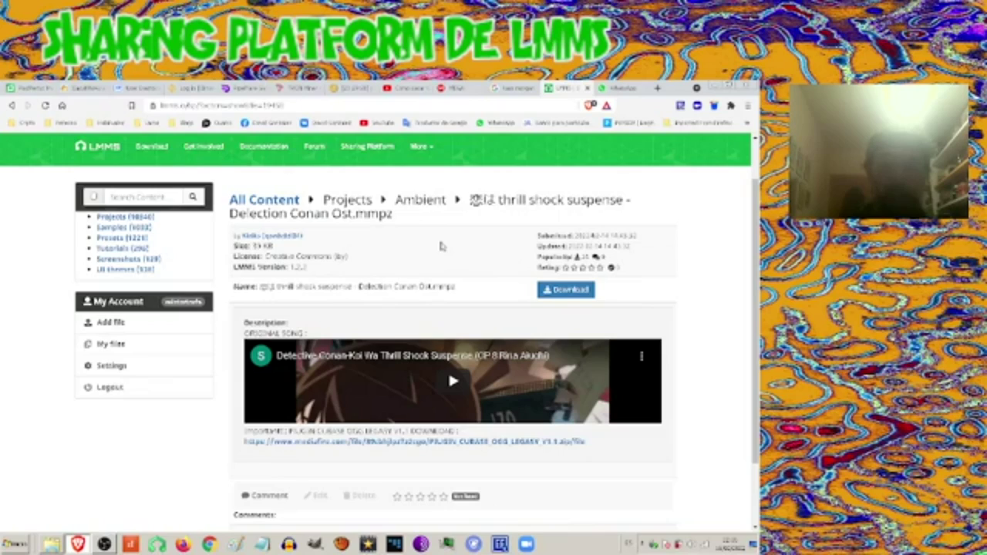
scroll(471, 249, down, 1)
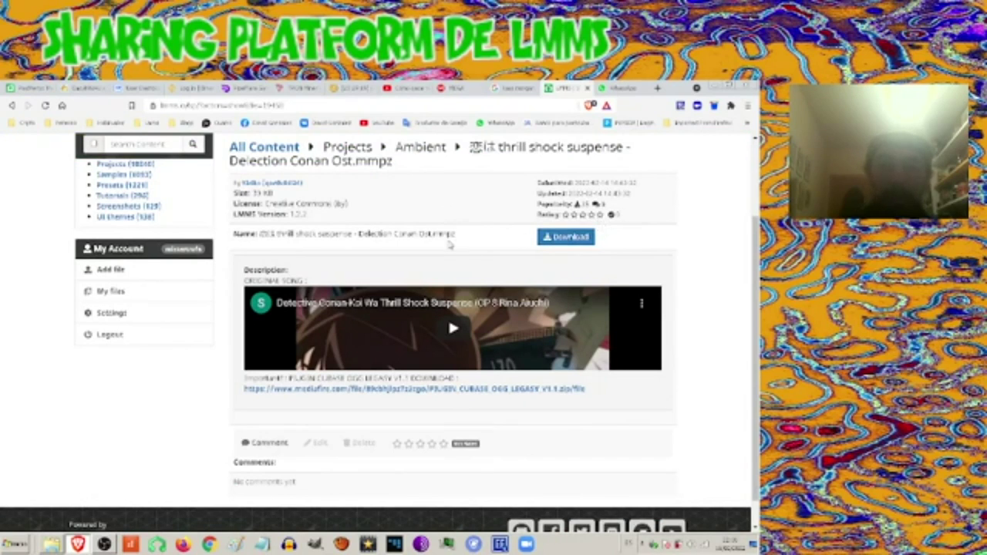
scroll(374, 276, up, 2)
scroll(407, 273, down, 2)
scroll(453, 328, down, 1)
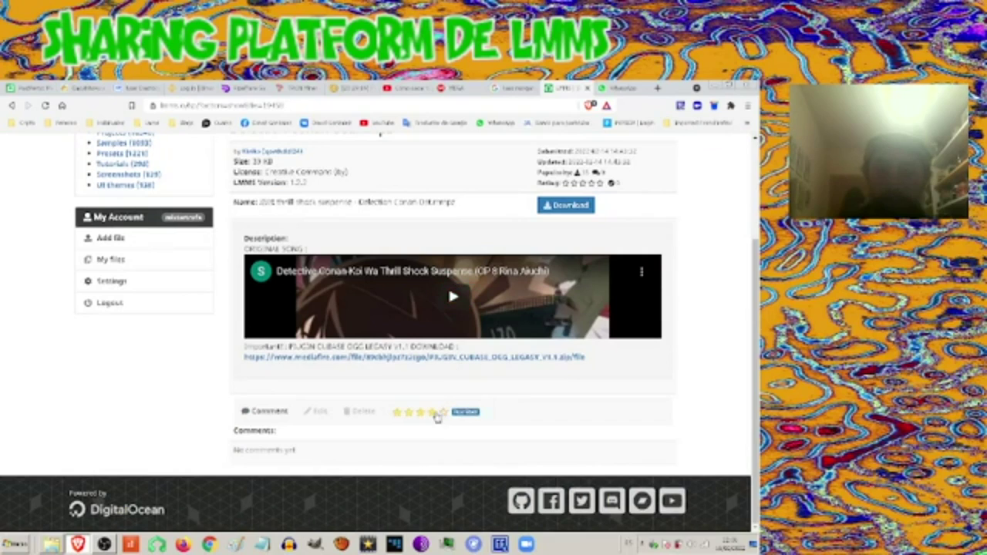
- Give the Detection Conan Ambient project a four-star rating
click(433, 413)
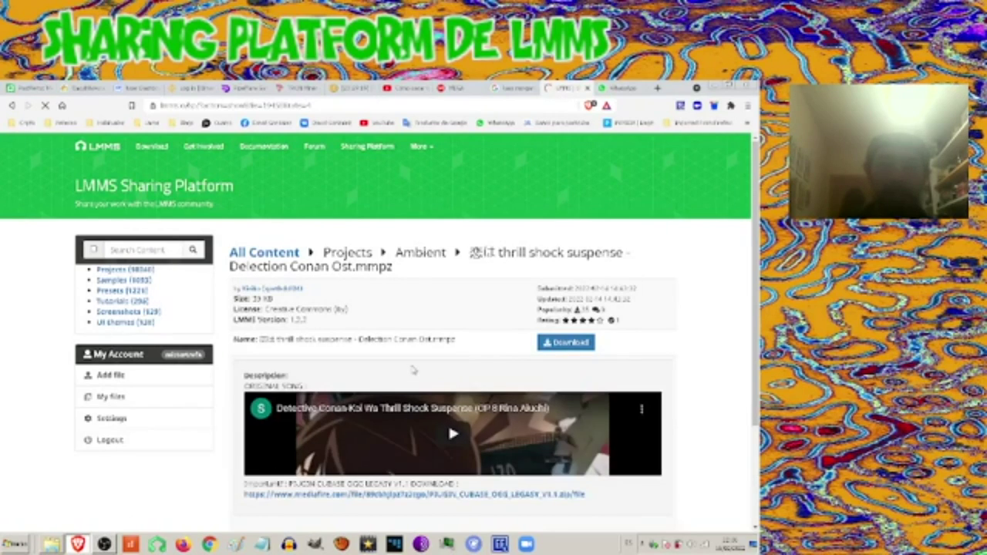
scroll(416, 343, down, 2)
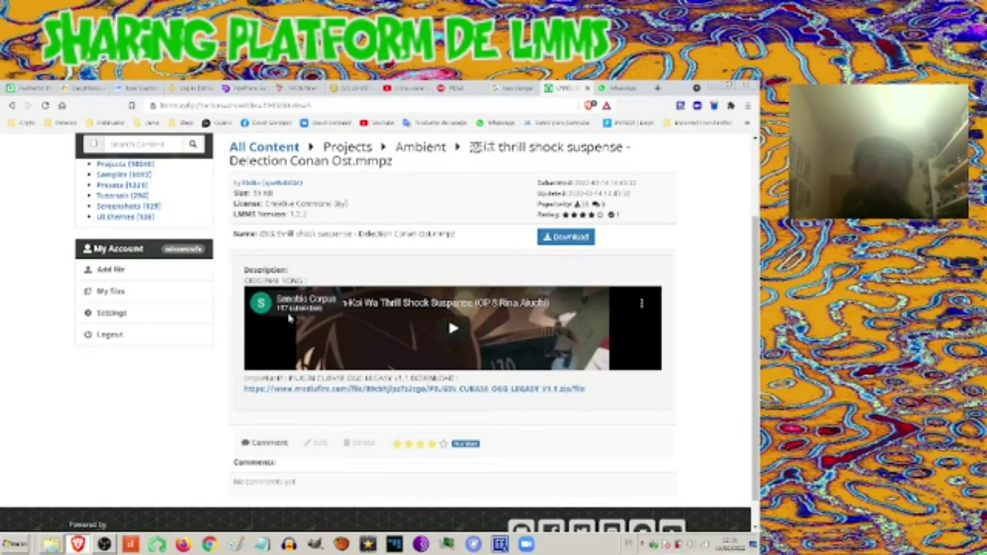
scroll(364, 386, down, 1)
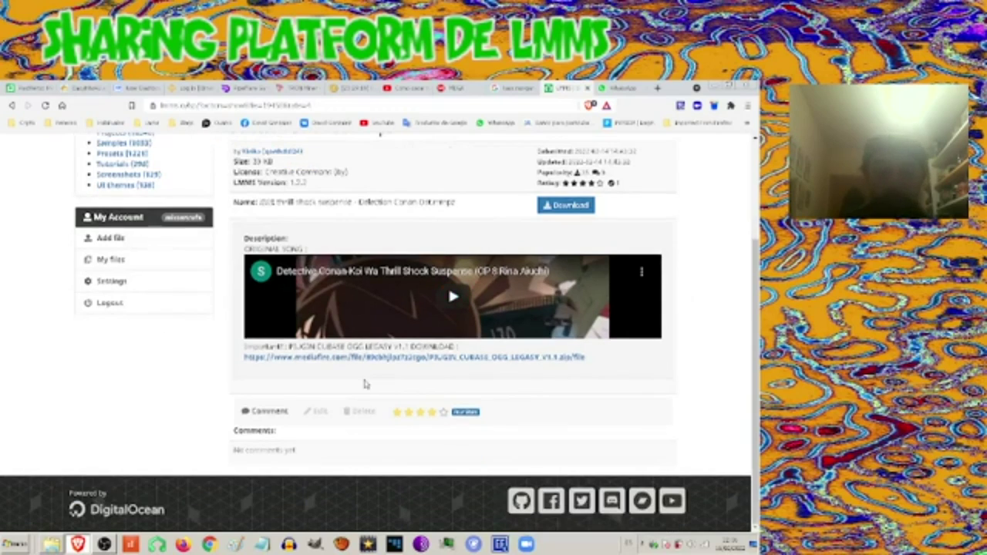
scroll(365, 392, up, 3)
scroll(378, 370, down, 1)
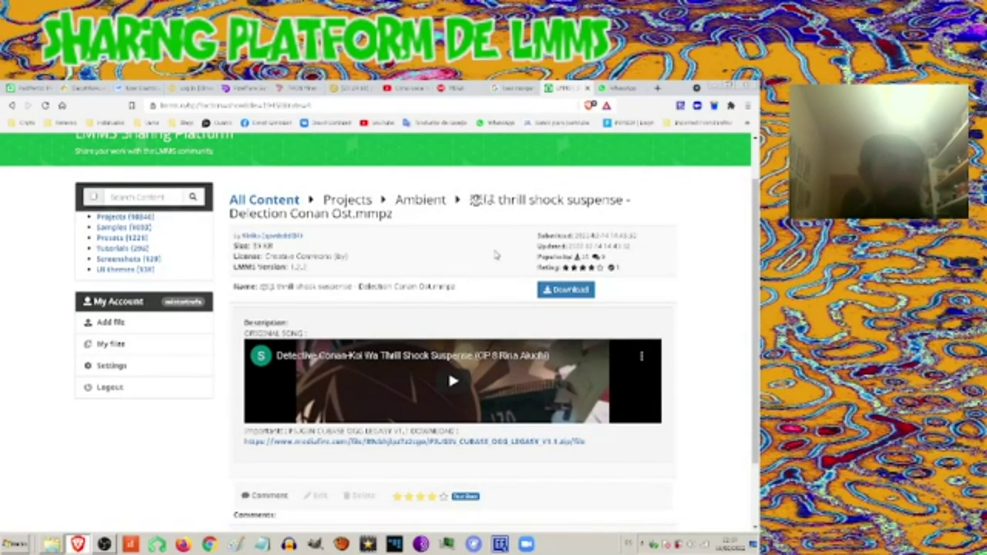
scroll(499, 247, down, 1)
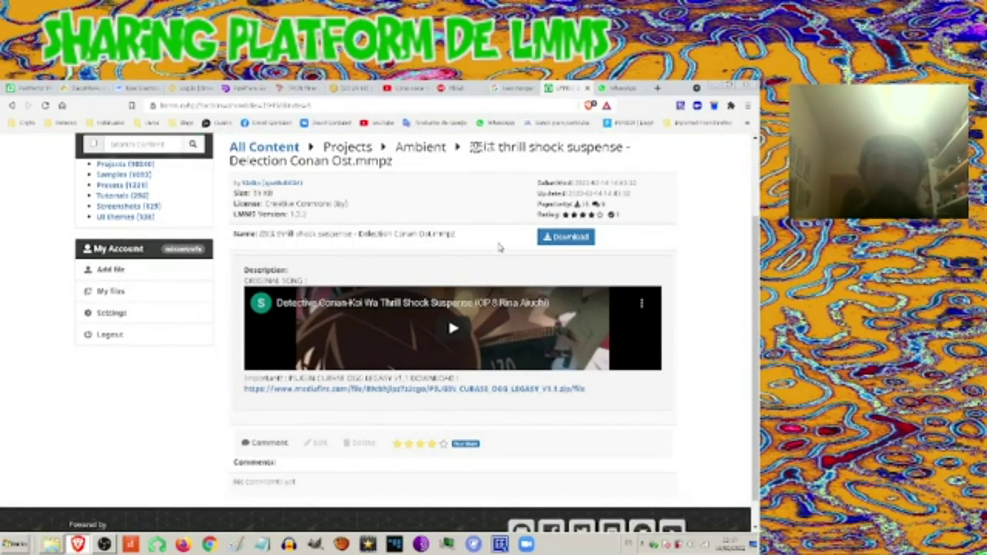
scroll(499, 248, up, 2)
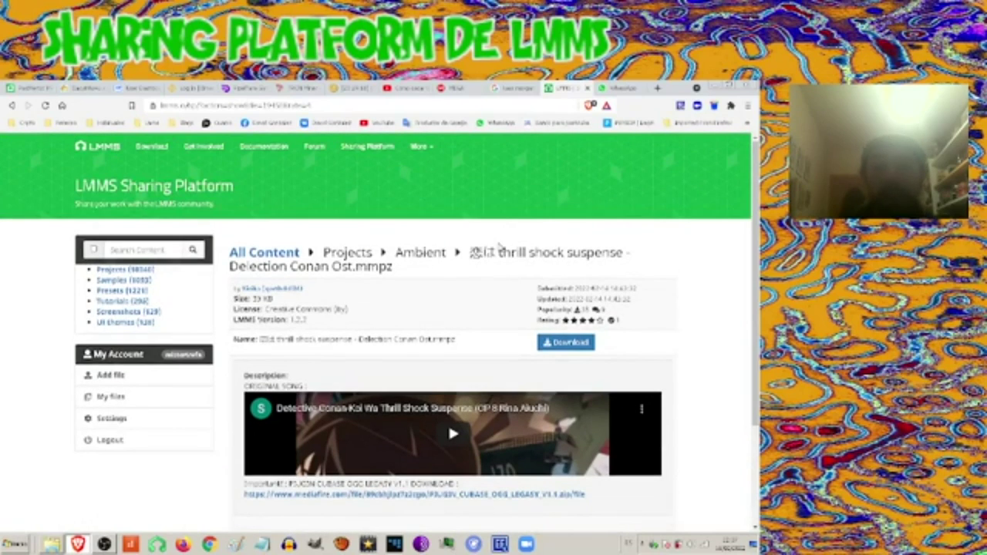
scroll(498, 248, down, 1)
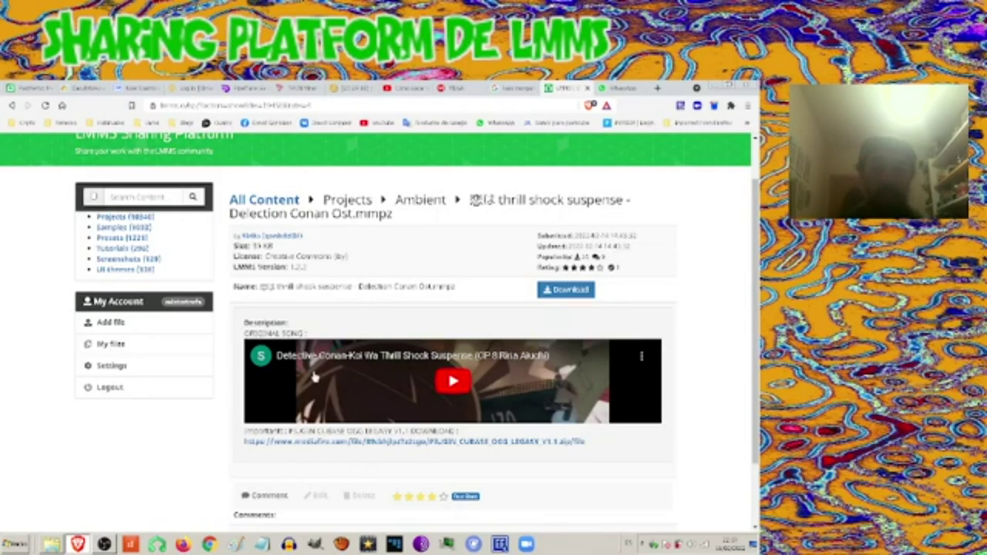
scroll(452, 388, down, 1)
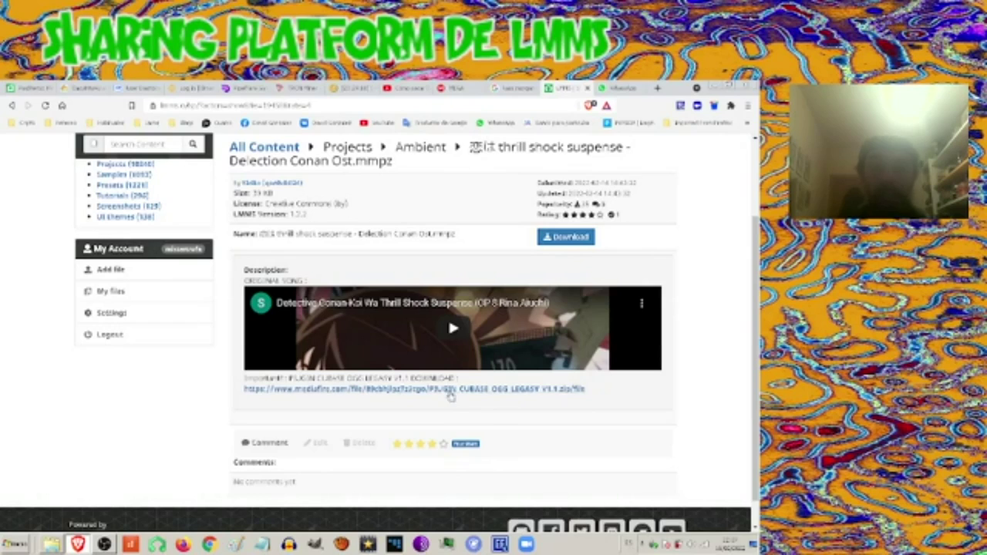
scroll(368, 393, up, 3)
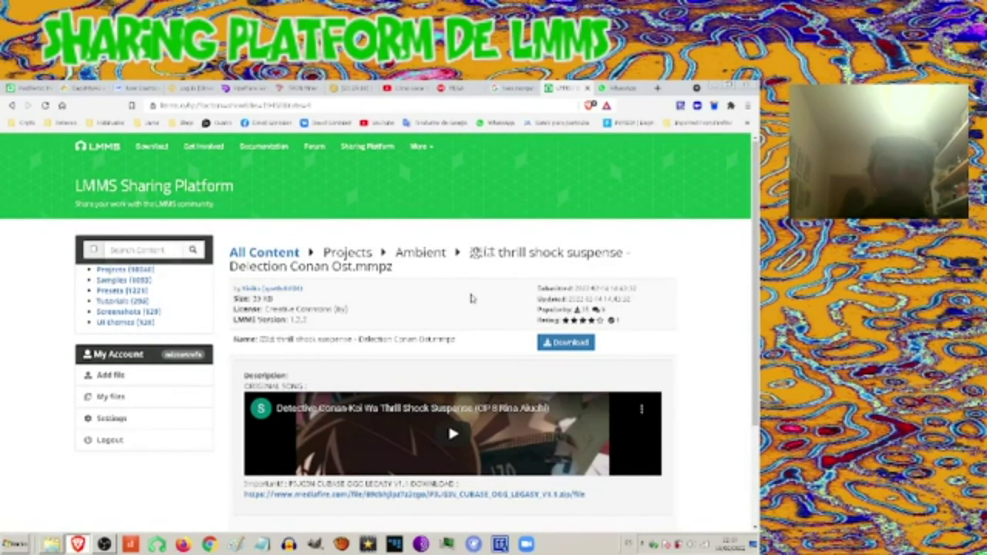
scroll(492, 305, down, 1)
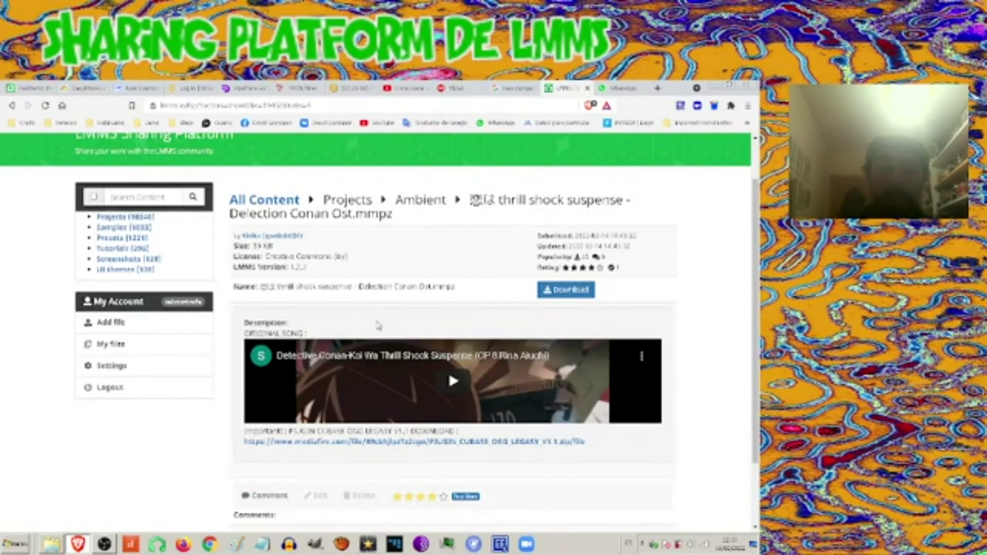
scroll(378, 323, down, 2)
scroll(380, 330, up, 3)
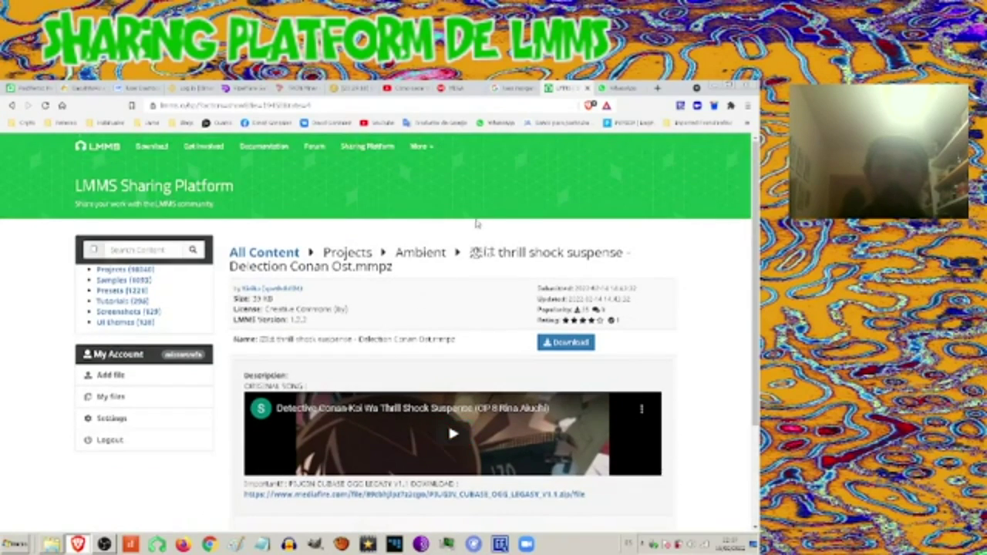
scroll(625, 274, down, 3)
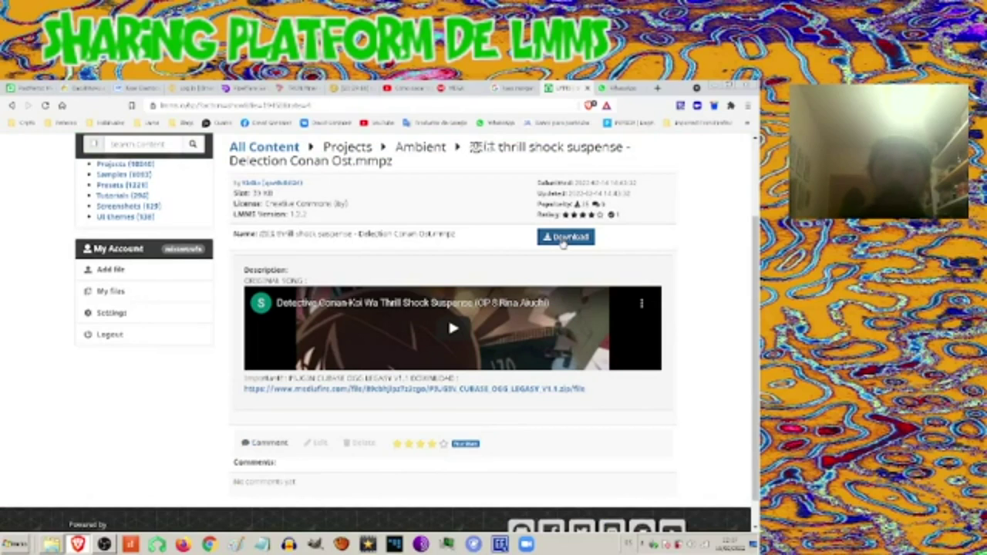
scroll(411, 284, up, 3)
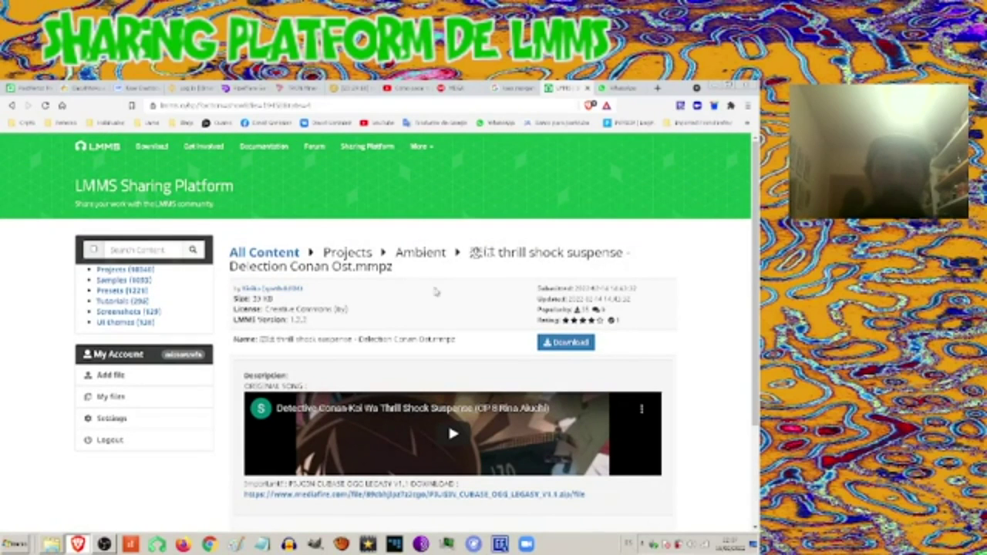
- Download the Detection Conan .mmpz project and save it with Guardar in the Save As dialog
click(553, 346)
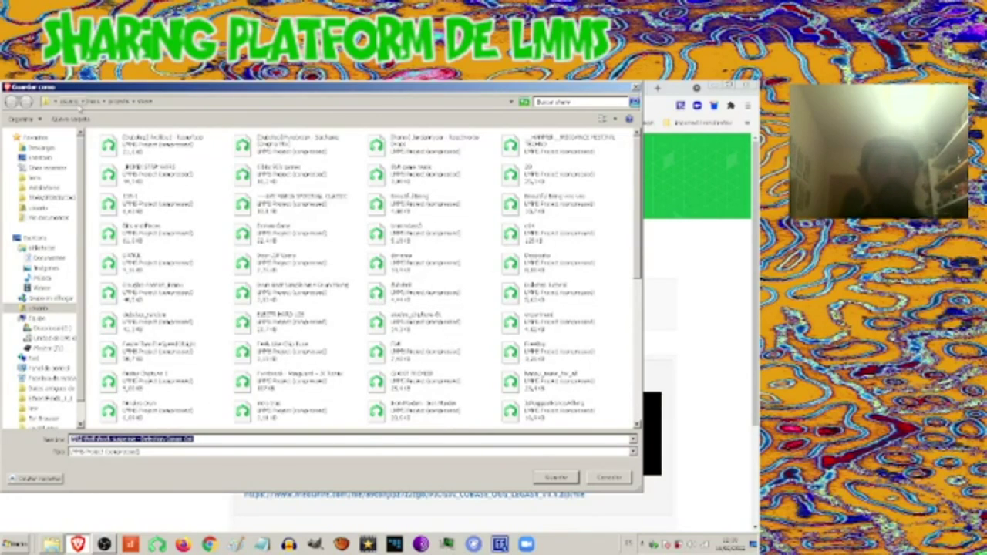
click(609, 478)
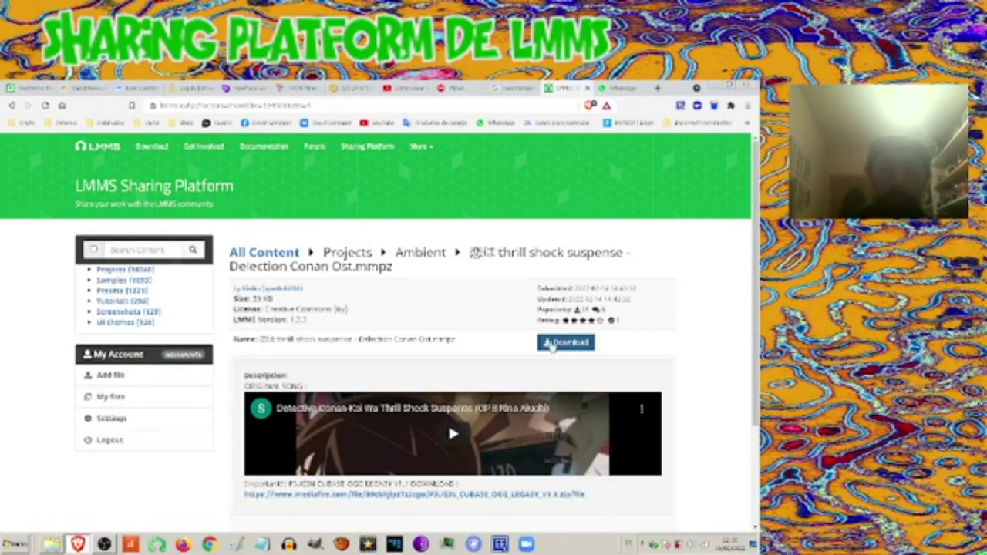
click(552, 344)
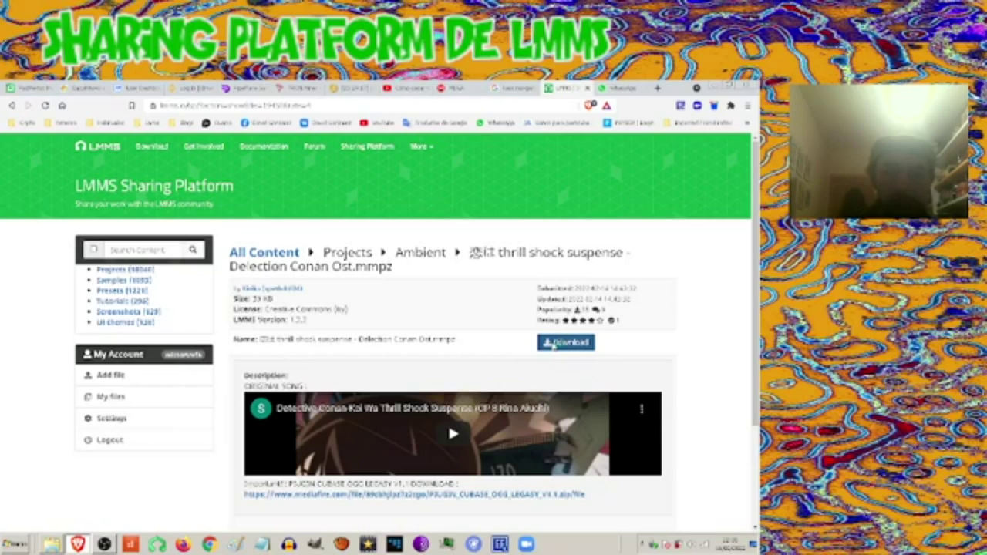
click(552, 344)
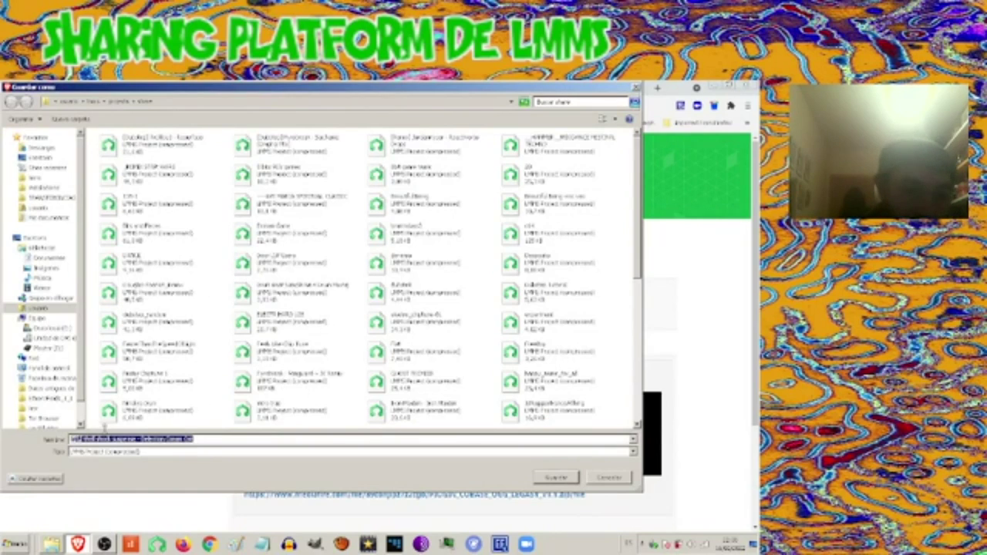
click(73, 438)
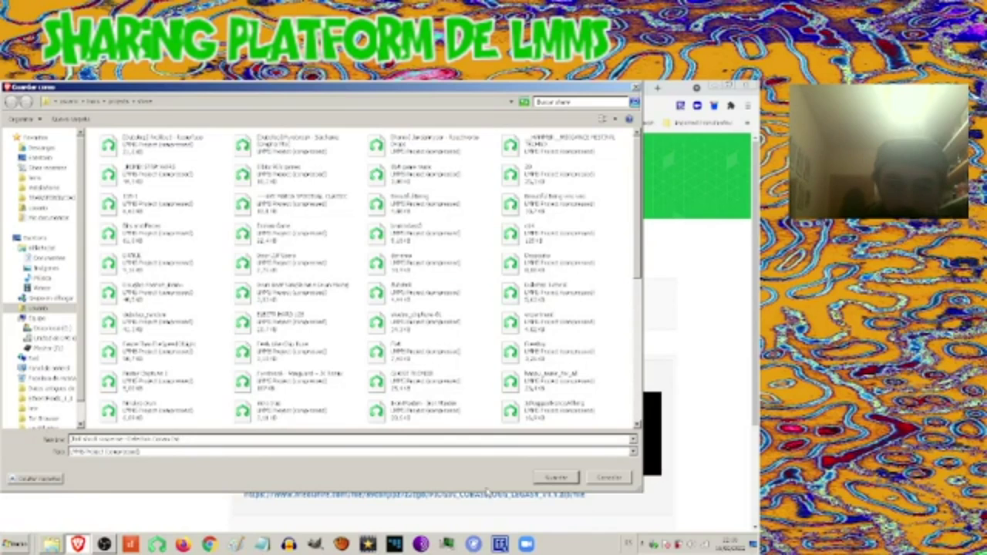
click(553, 478)
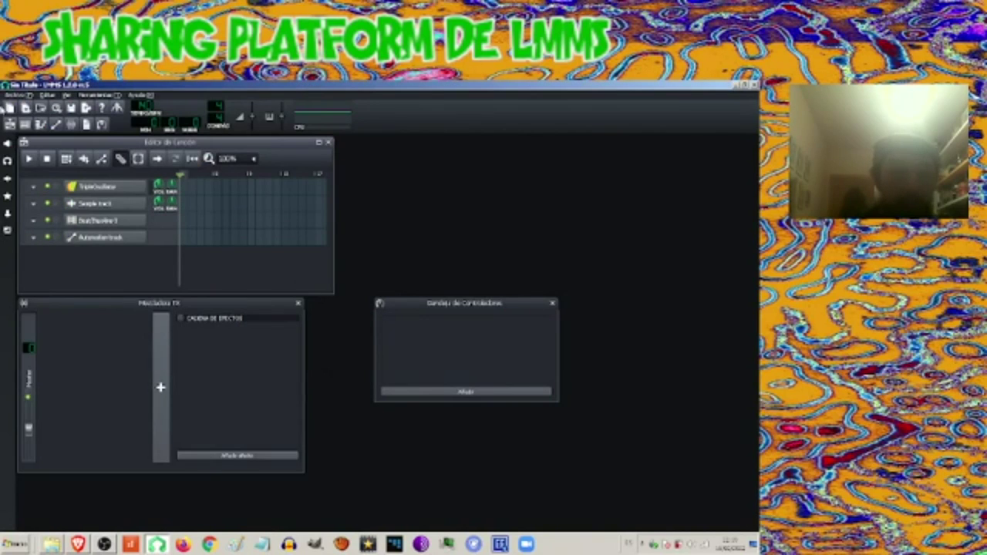
- Open the downloaded thrill shock suspense .mmpz from the shows folder via Ctrl+O
click(15, 95)
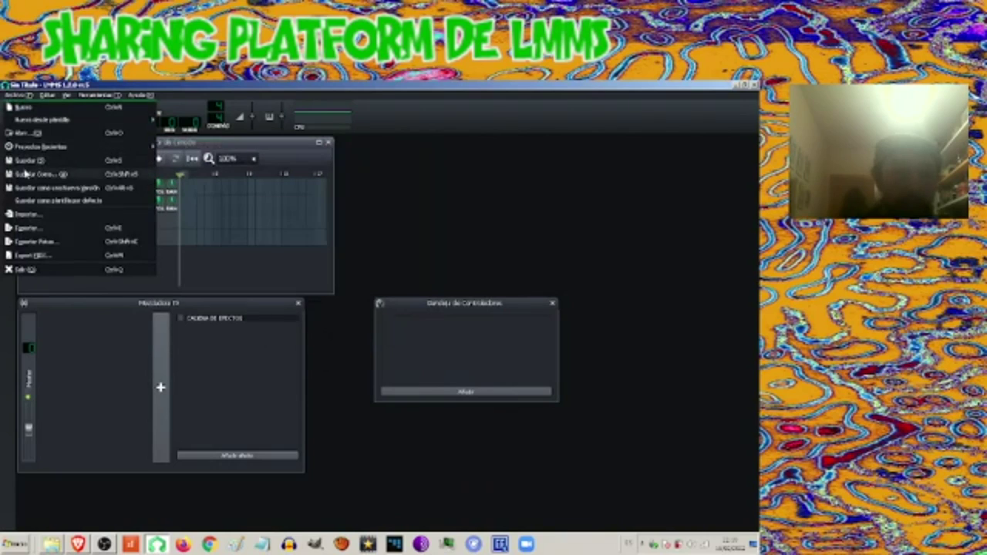
key(ctrl+o)
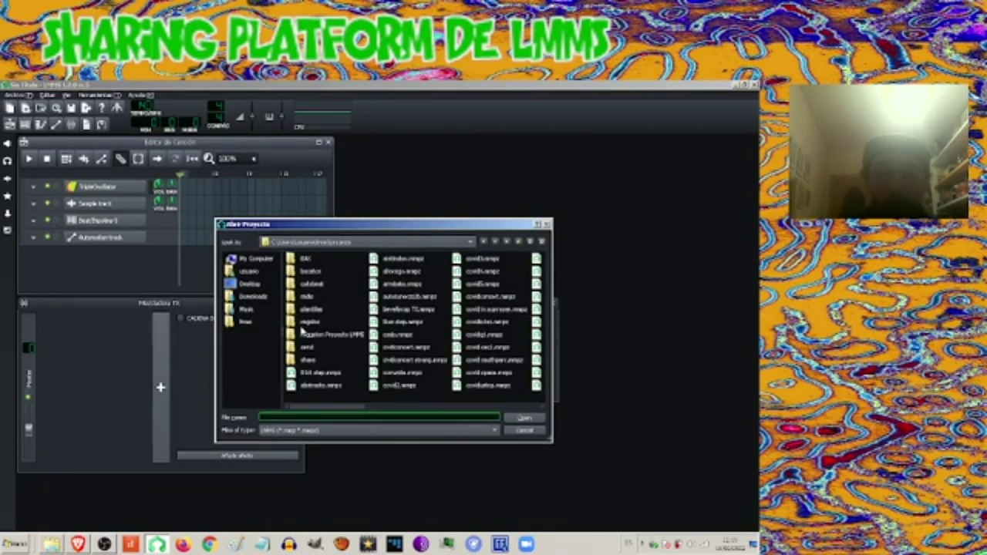
click(307, 359)
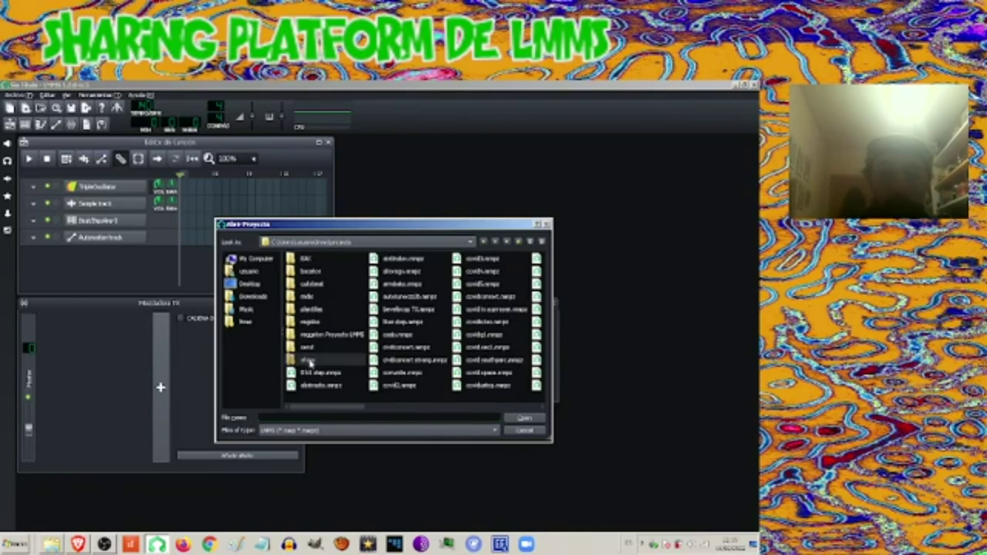
double_click(309, 361)
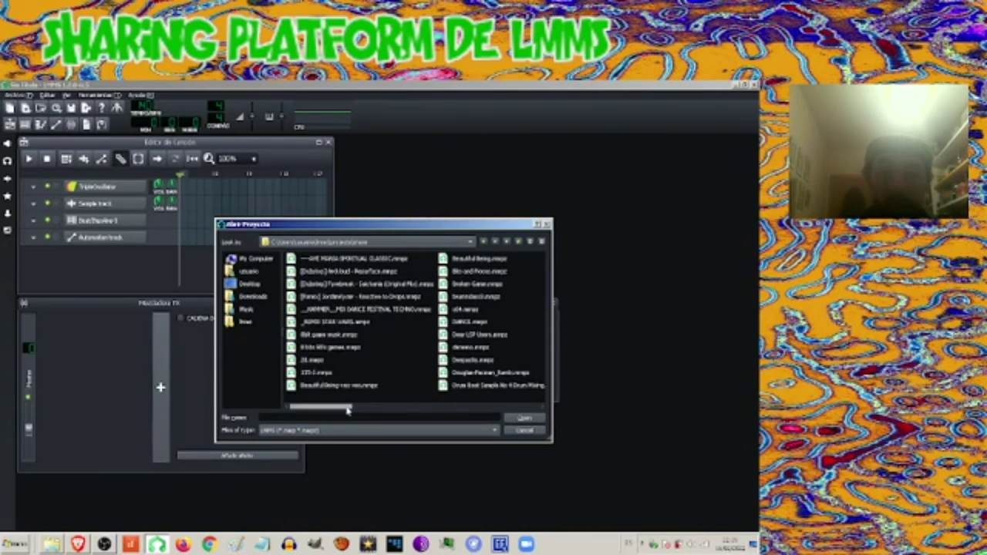
scroll(487, 408, right, 3)
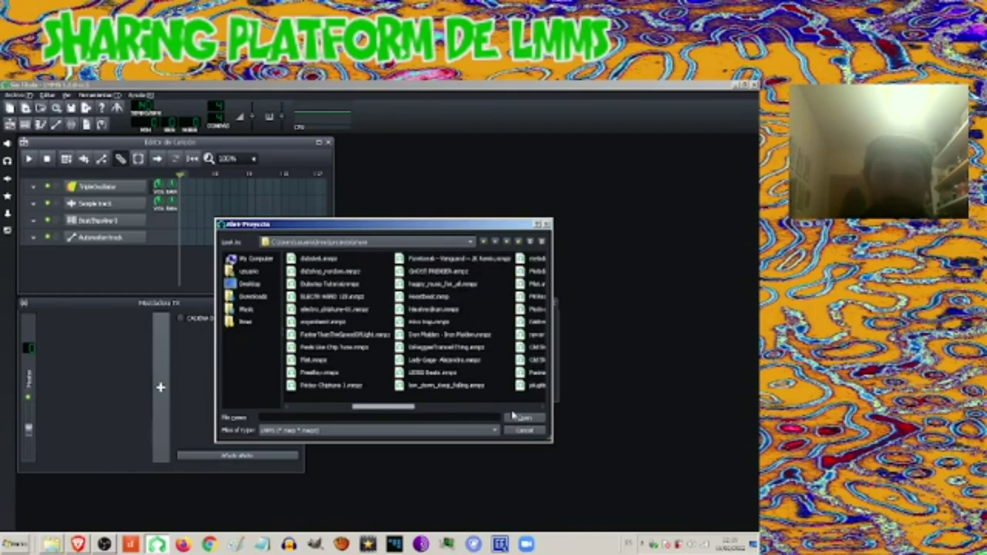
scroll(486, 408, right, 3)
click(78, 543)
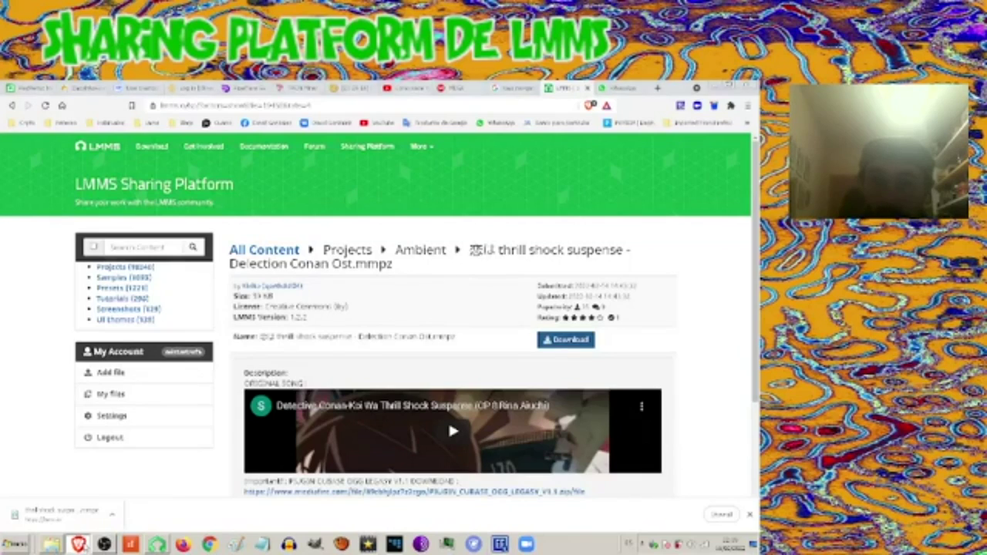
click(78, 543)
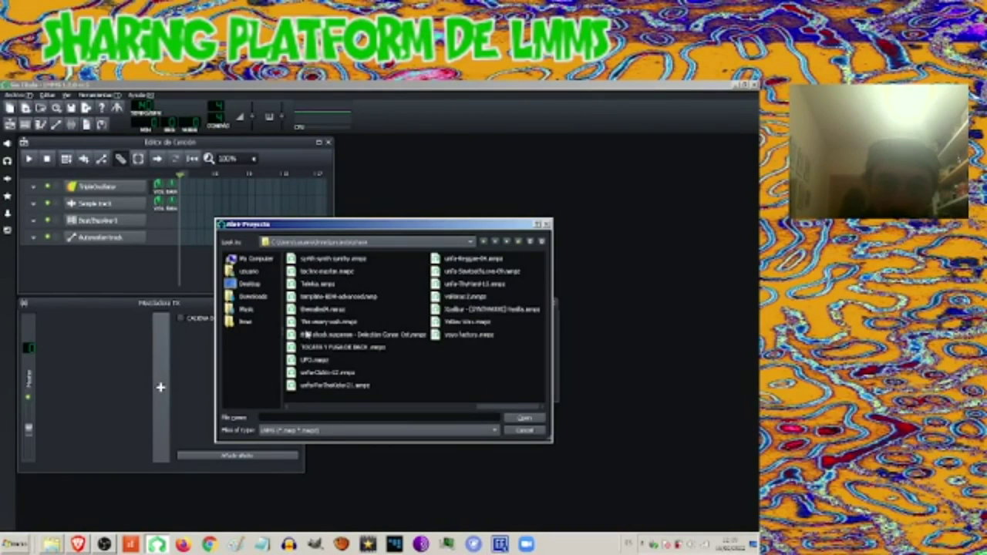
click(309, 337)
click(521, 419)
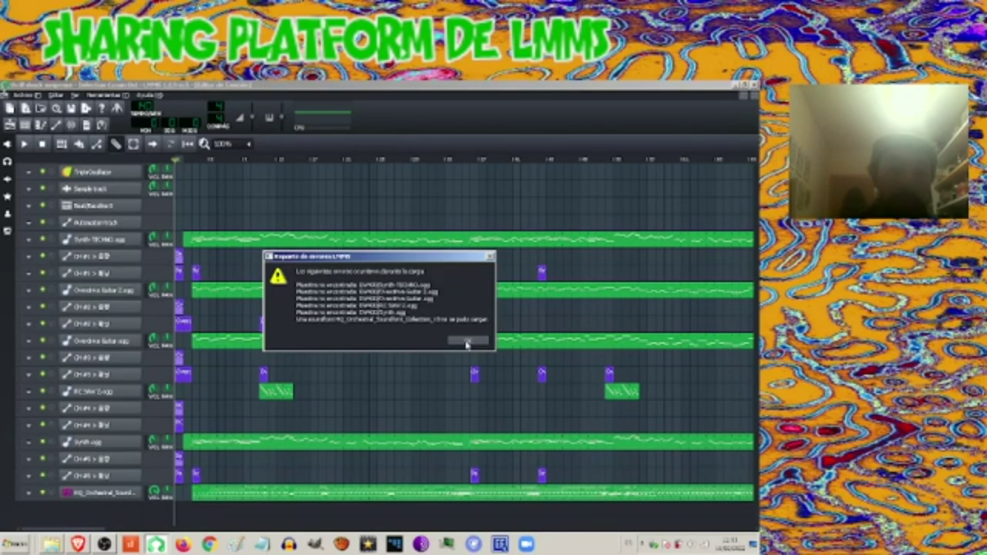
- Dismiss the missing-samples report, play and stop the song, then show My Presets
click(467, 343)
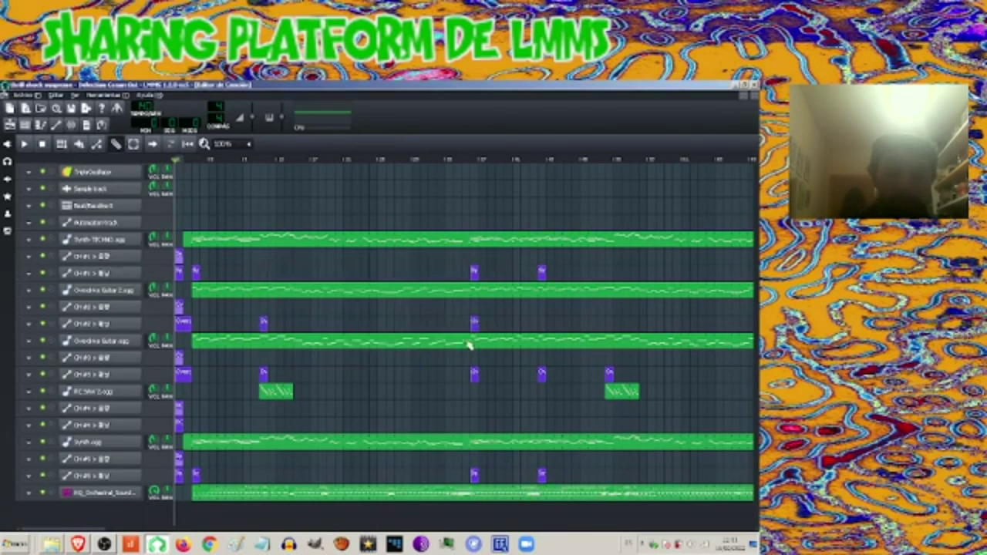
click(24, 144)
scroll(289, 271, down, 3)
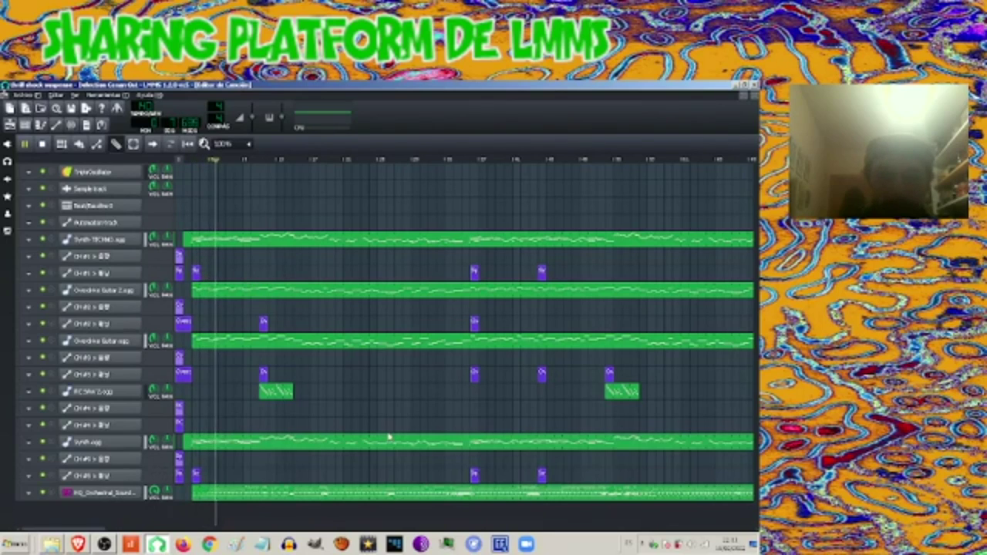
click(43, 145)
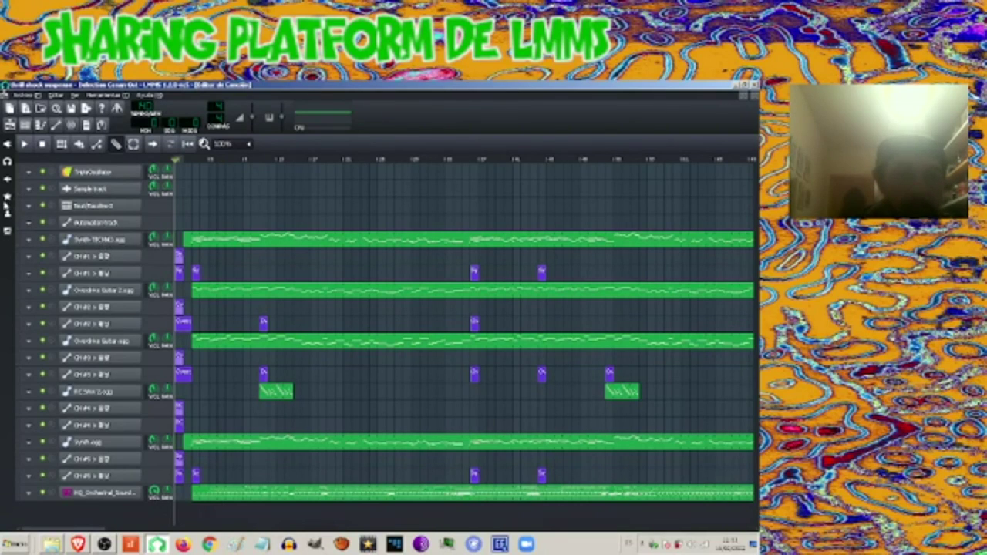
click(8, 198)
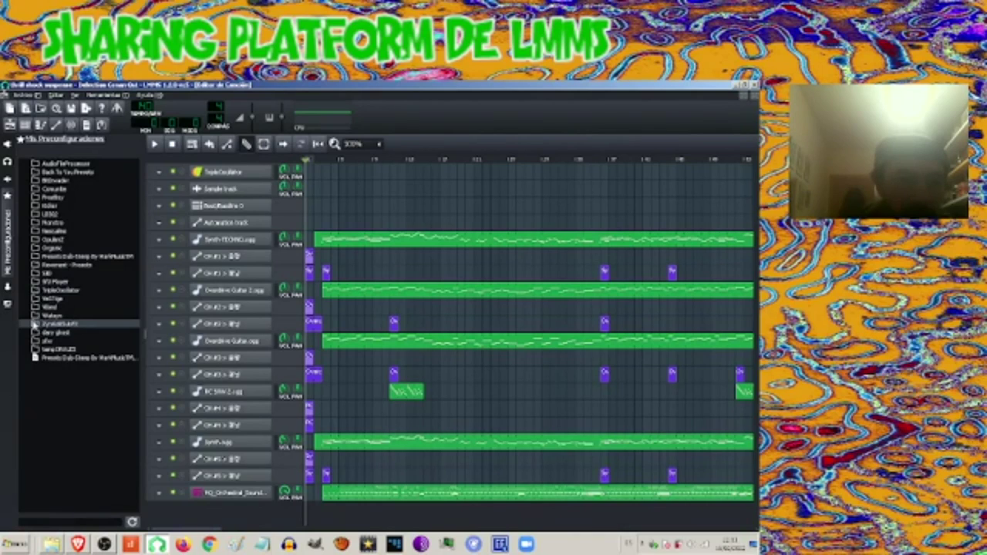
- Expand ZynAddSubFX > Synth in the presets tree and select 0004 Pulse Pad 1
click(35, 326)
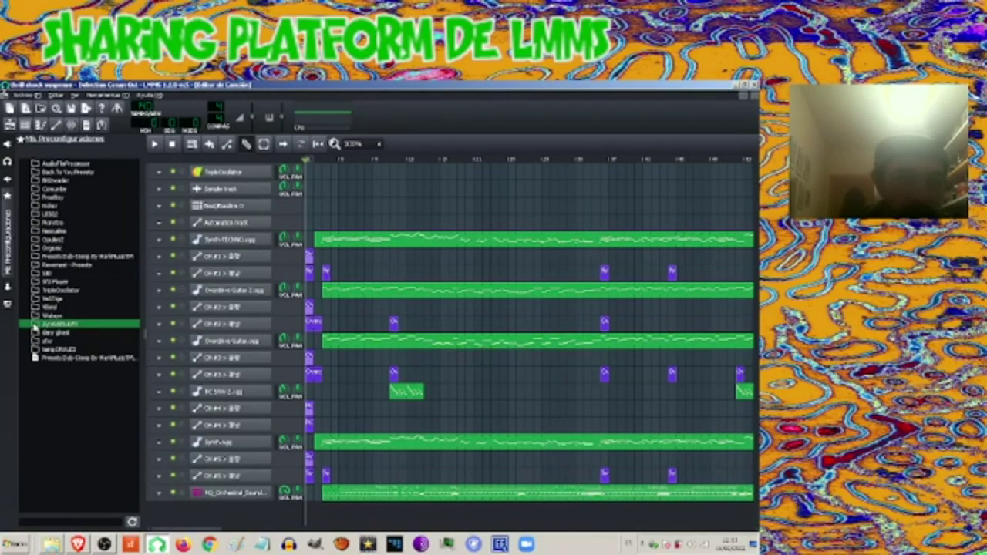
click(35, 326)
scroll(78, 317, down, 3)
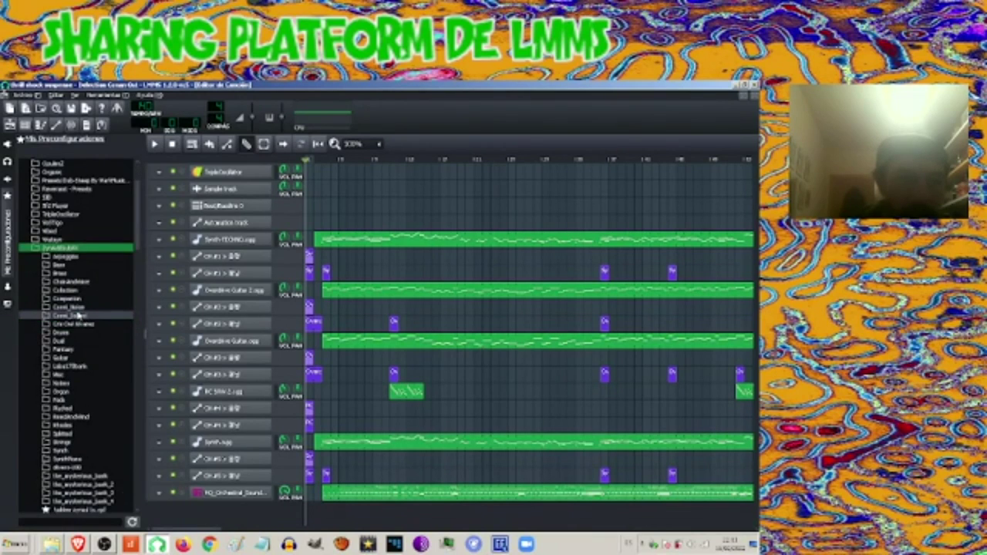
scroll(77, 316, down, 3)
click(66, 376)
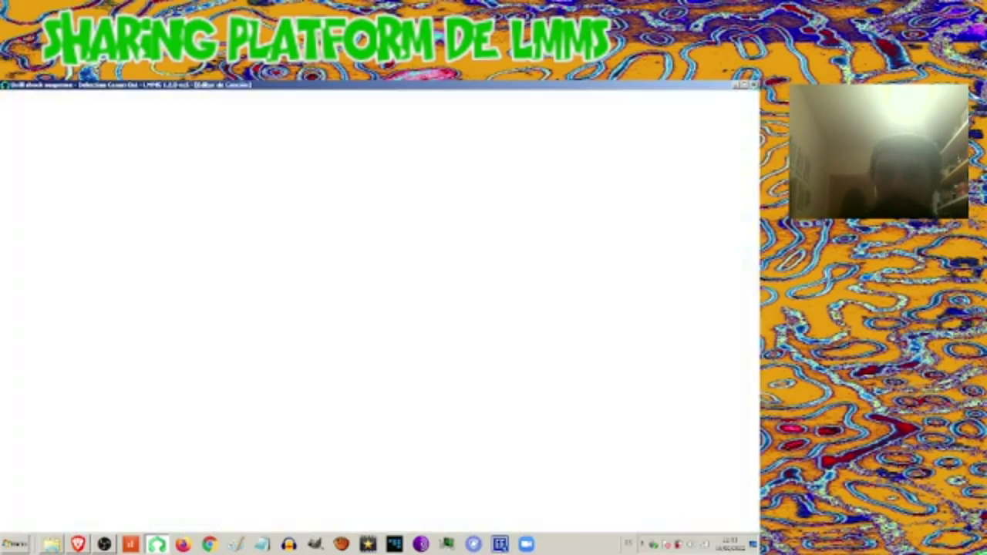
key(Down)
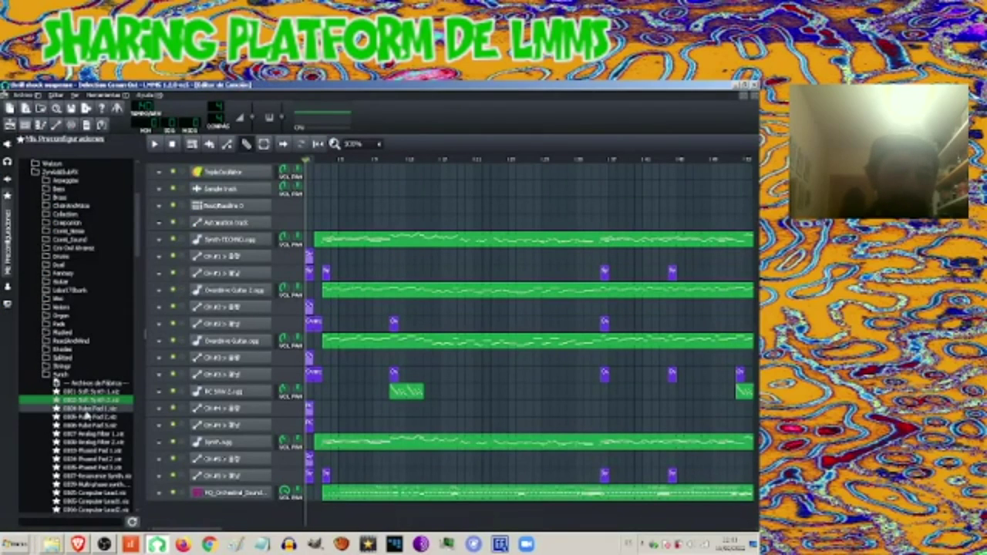
click(86, 410)
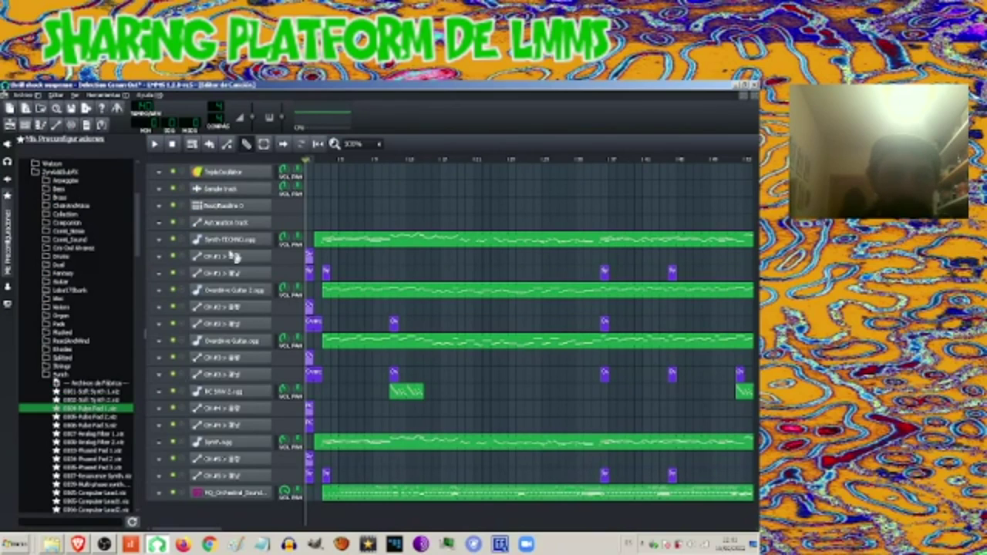
- Load 0004 Pulse Pad 1 onto the Synth-TECHNO track and play the song
drag(236, 245, 231, 241)
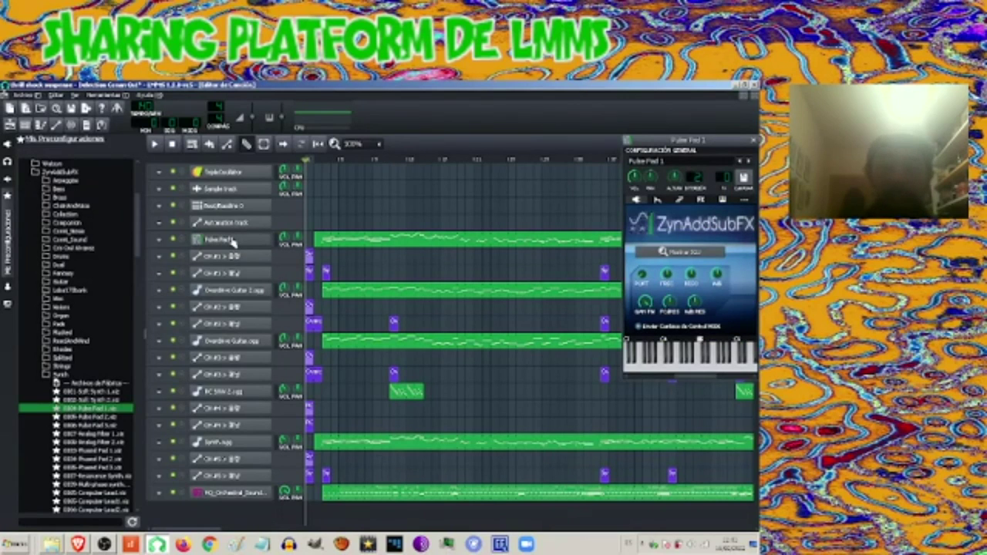
mouse_move(667, 144)
mouse_down()
mouse_move(369, 236)
mouse_move(189, 190)
mouse_up()
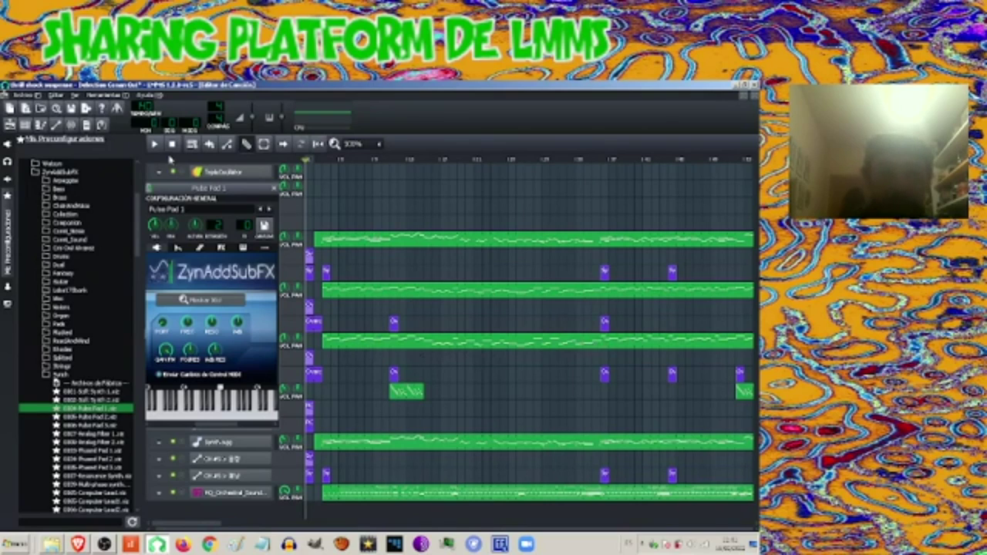
key(space)
scroll(340, 264, down, 1)
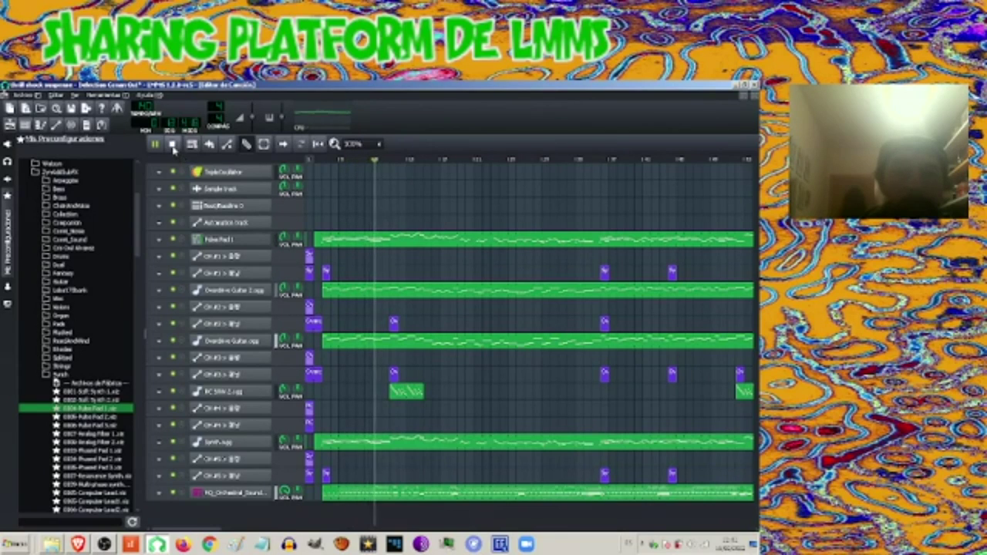
- Stop playback and quit LMMS, discarding the unsaved project changes
click(172, 147)
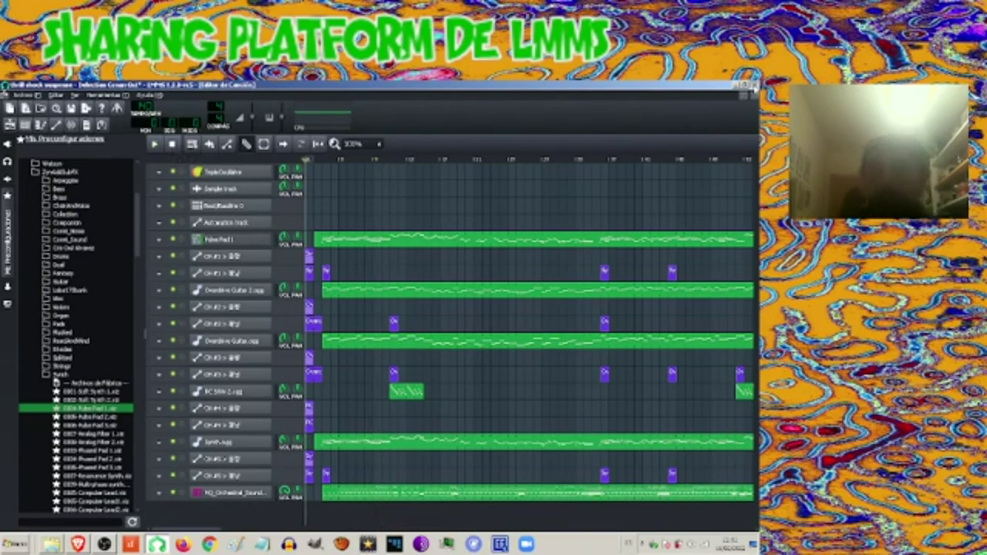
click(754, 85)
click(437, 321)
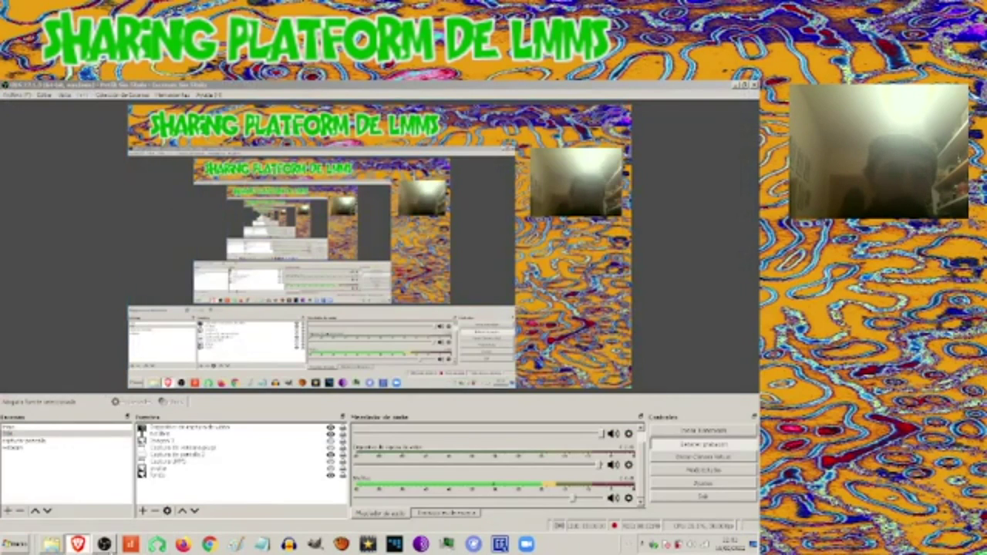
- Switch from OBS Studio back to the browser showing the Detection Conan project page
click(157, 544)
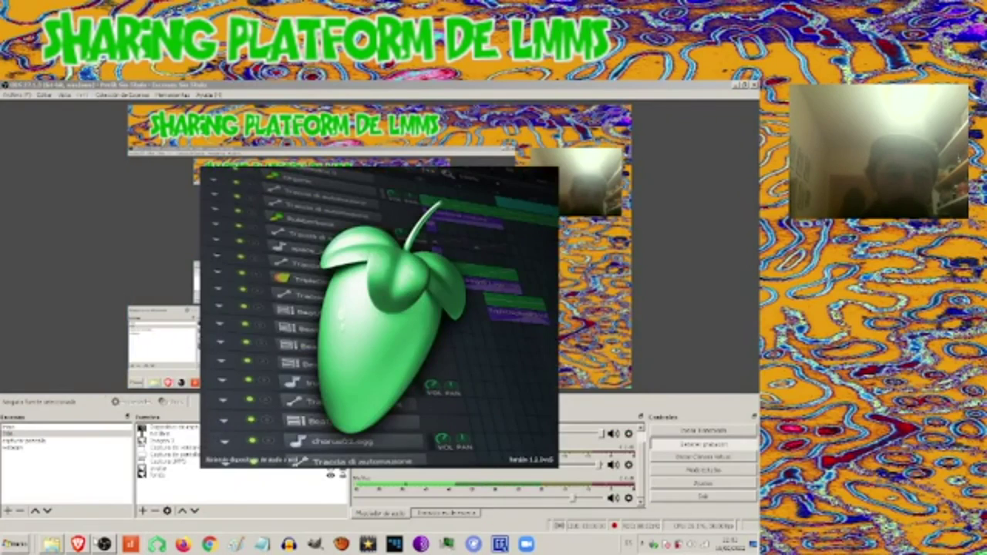
click(209, 545)
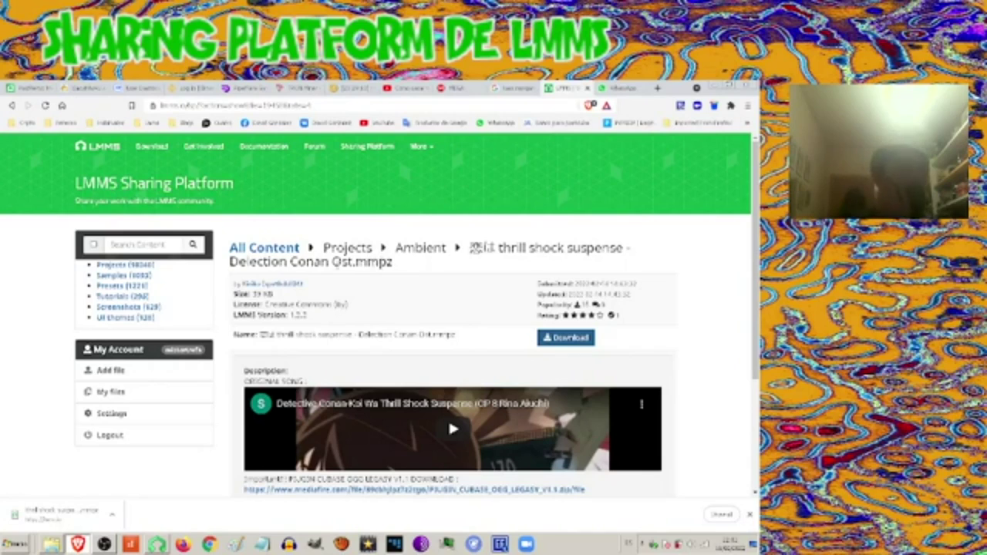
- Open the Projects category and scroll through its newest uploads like Take Me Home and Hello World
click(127, 276)
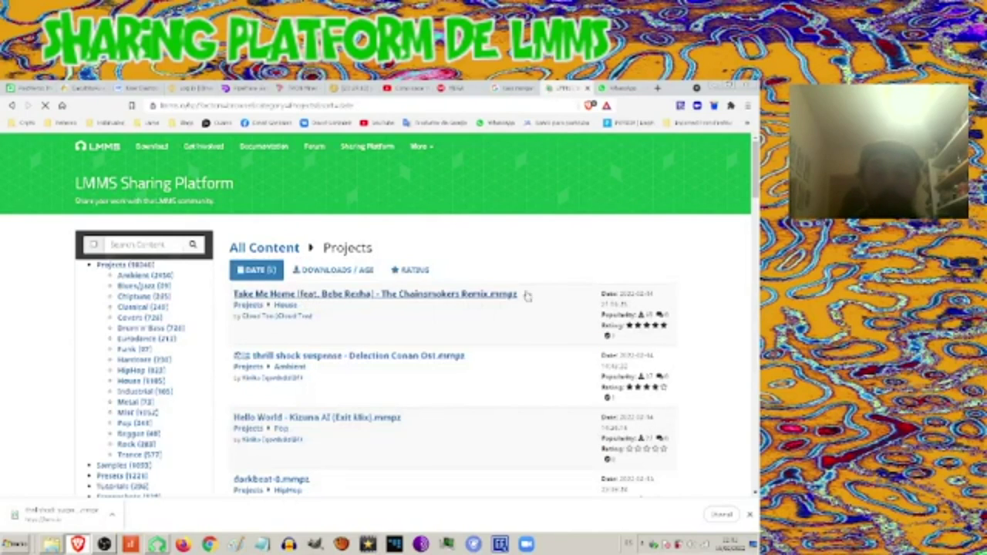
scroll(703, 263, down, 3)
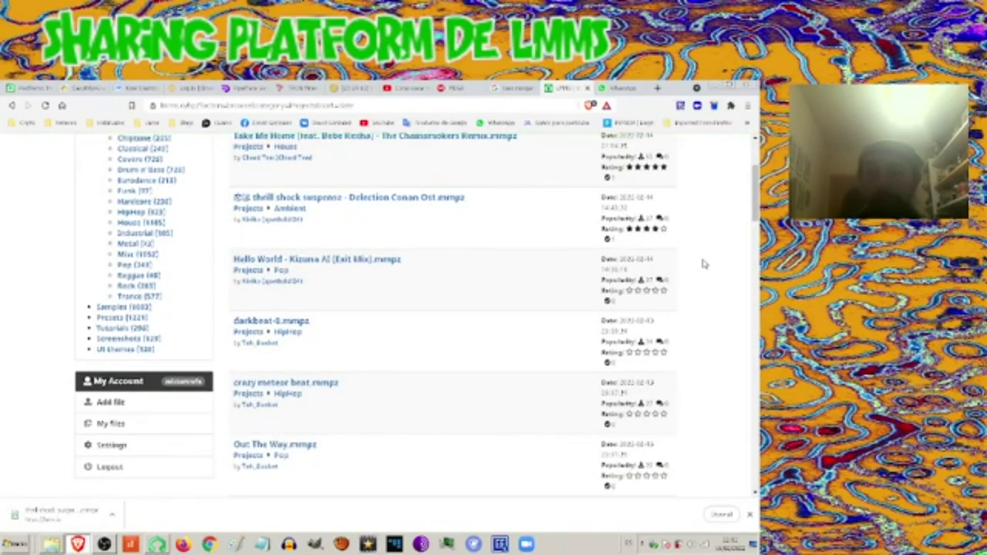
scroll(705, 266, up, 3)
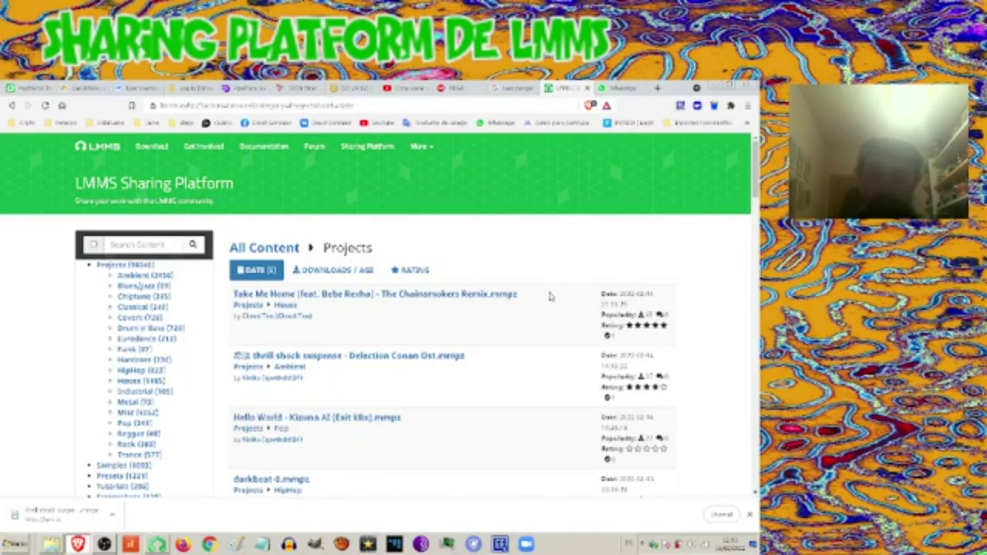
scroll(551, 293, down, 2)
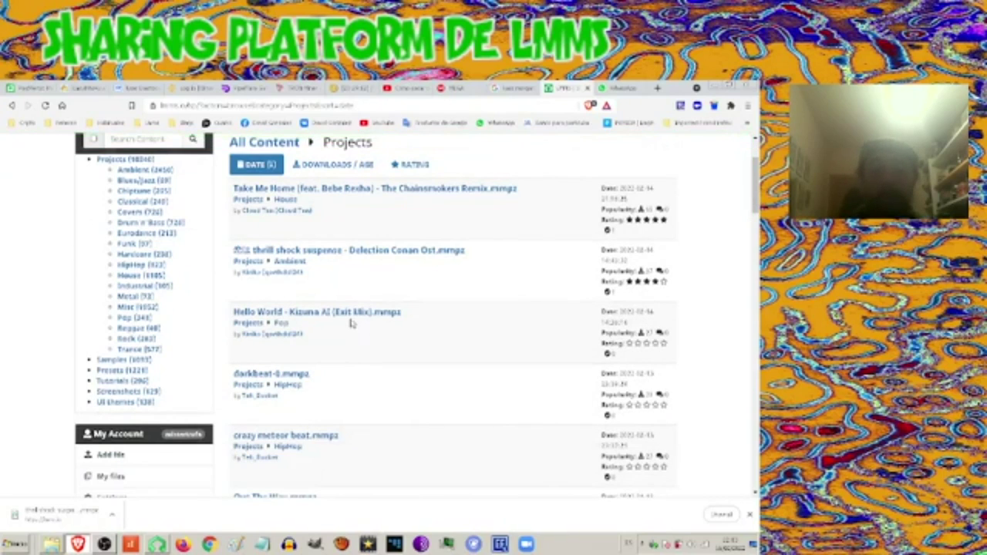
scroll(378, 330, down, 3)
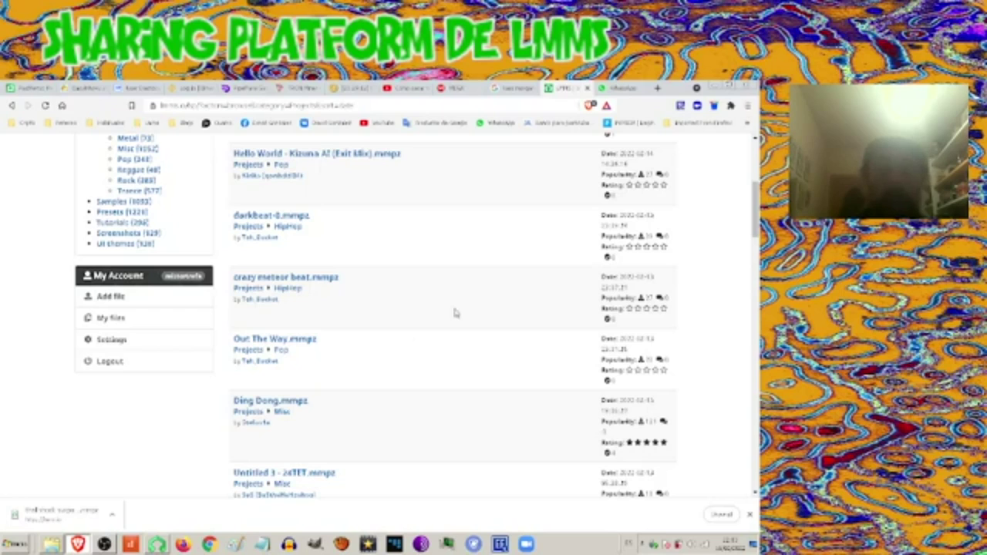
scroll(441, 367, up, 2)
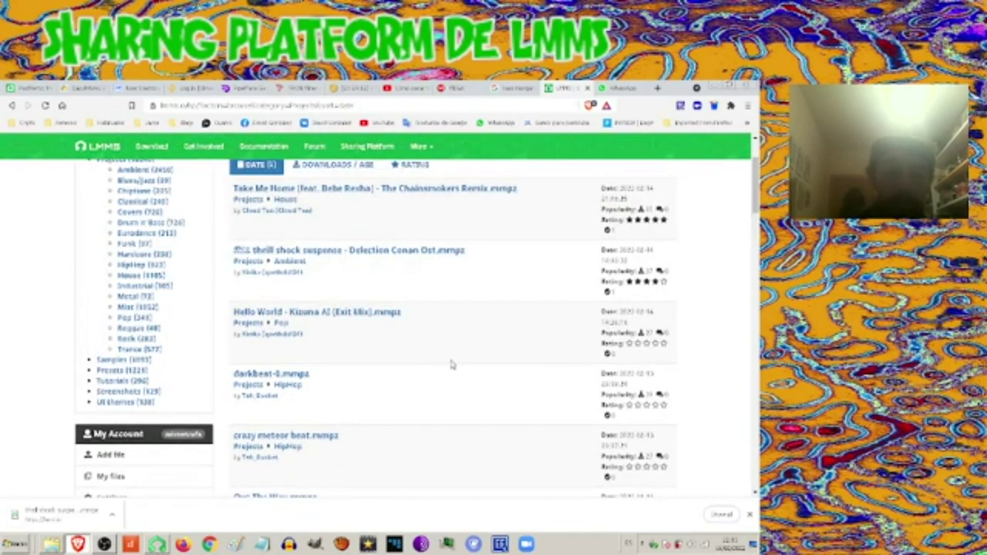
- Dismiss the finished-download bar and scroll the project listing to the four-star Detection Conan entry
click(749, 515)
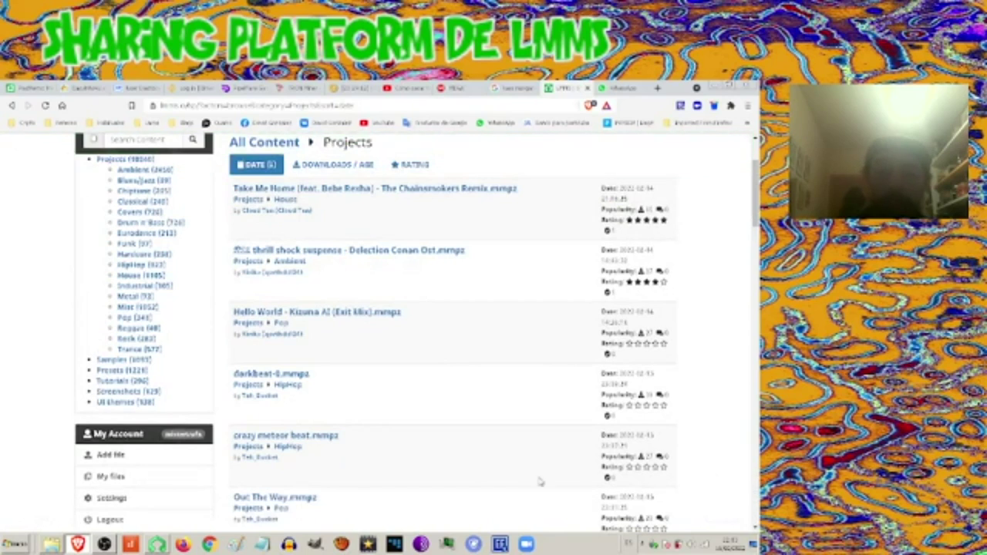
scroll(425, 396, down, 2)
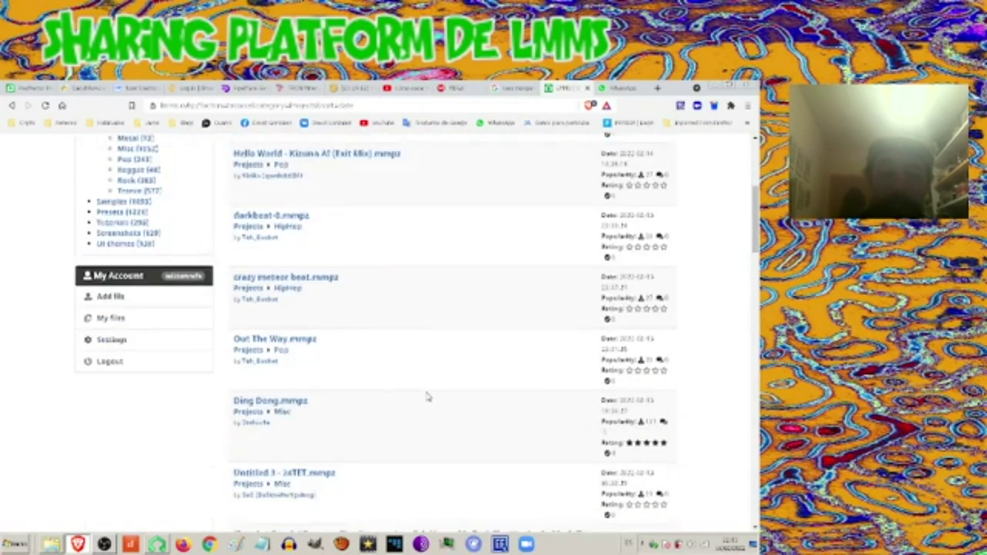
scroll(427, 396, up, 2)
scroll(428, 396, up, 1)
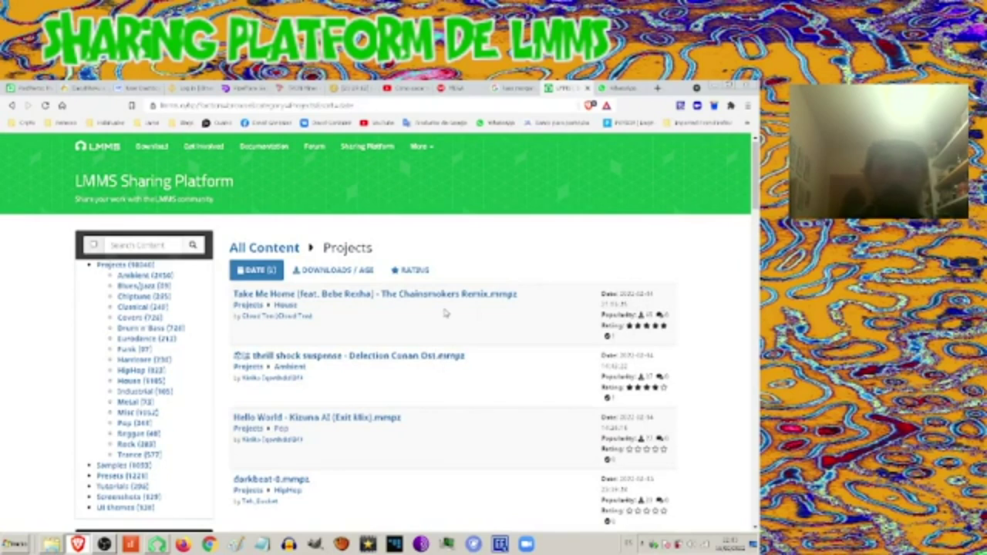
scroll(439, 316, down, 1)
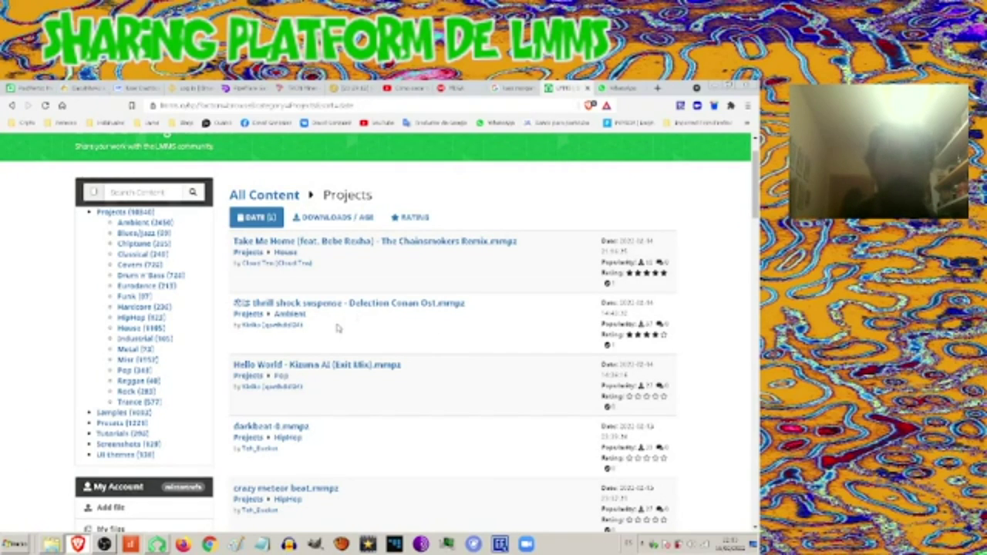
scroll(409, 310, down, 1)
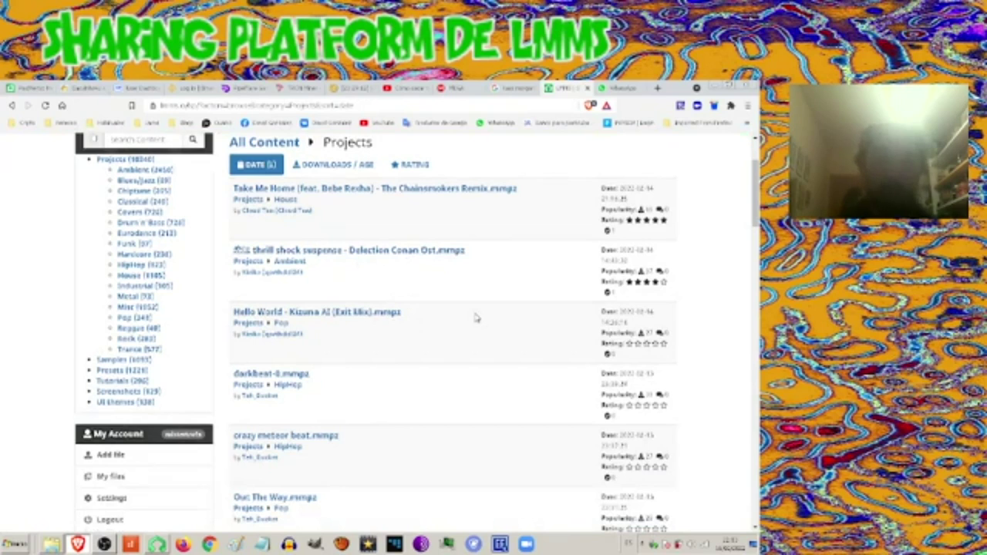
scroll(447, 332, up, 2)
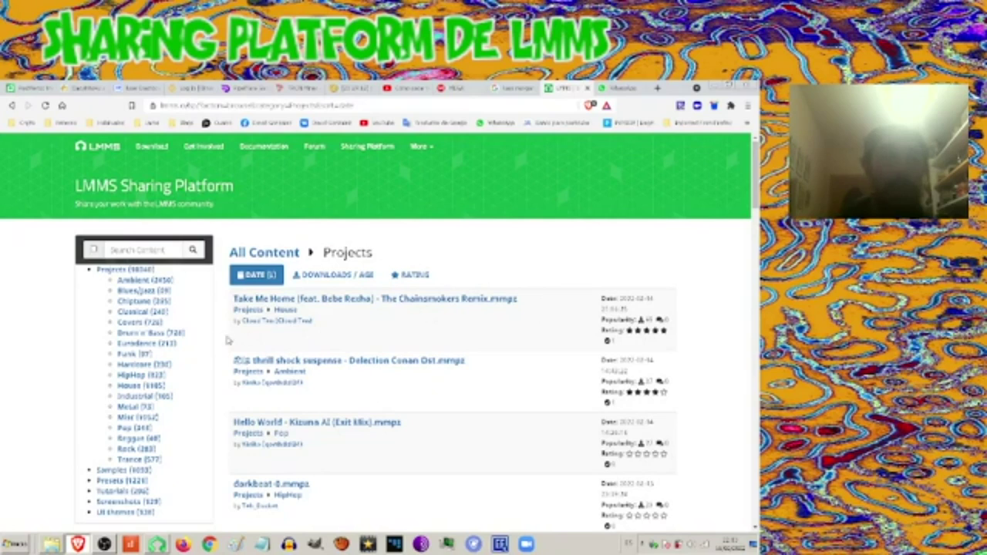
click(135, 343)
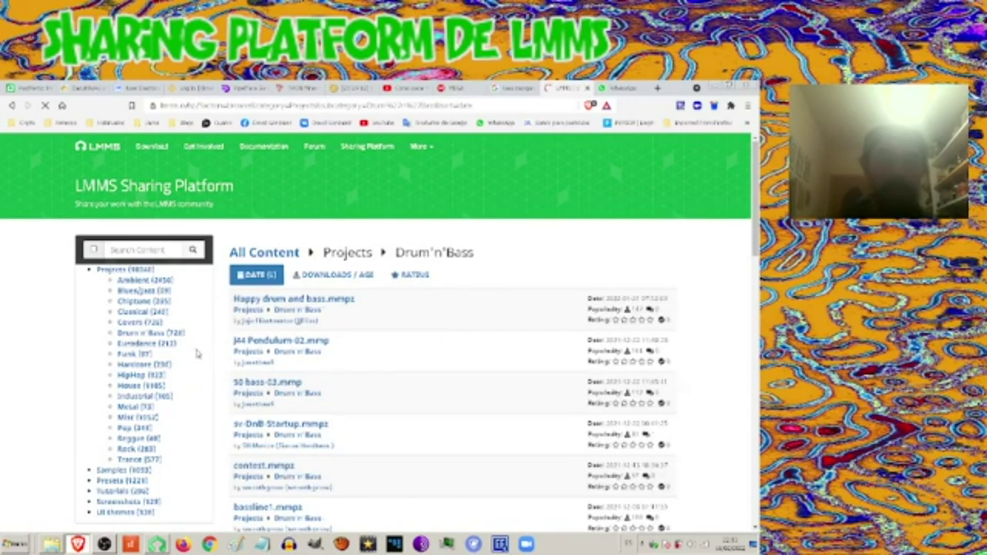
scroll(351, 333, down, 4)
scroll(351, 333, down, 2)
scroll(352, 331, down, 3)
scroll(351, 331, down, 3)
scroll(386, 343, down, 3)
scroll(397, 348, down, 1)
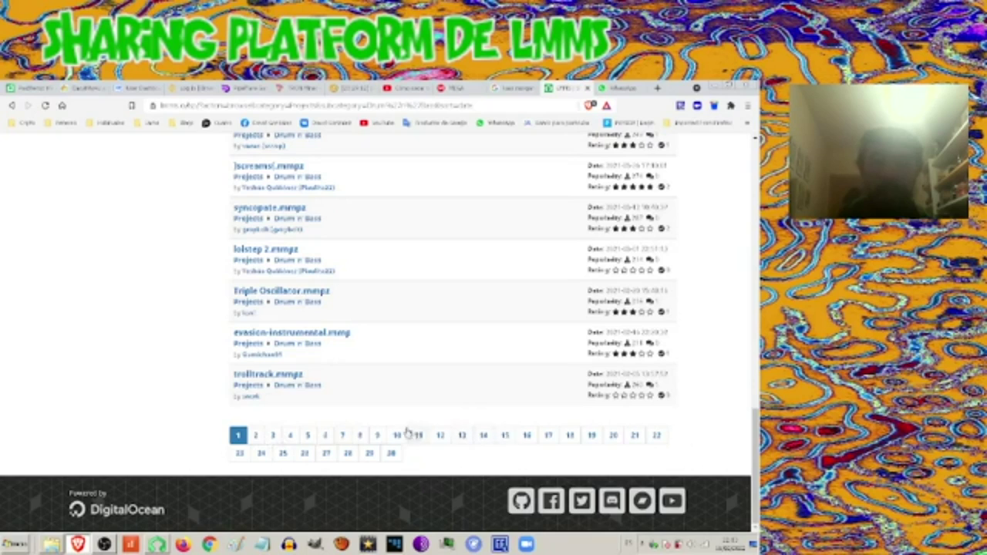
scroll(409, 428, up, 3)
scroll(406, 424, up, 3)
scroll(406, 423, up, 3)
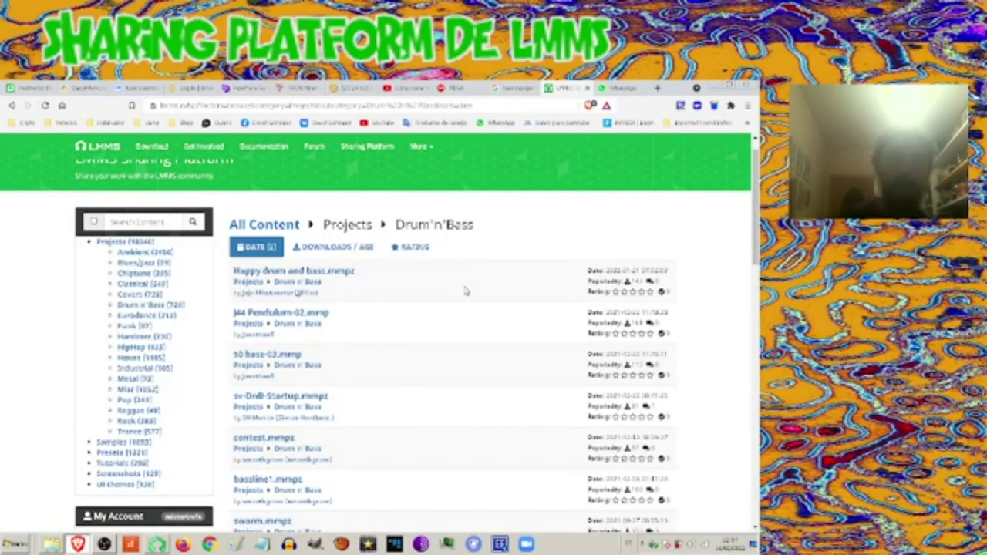
scroll(123, 320, down, 2)
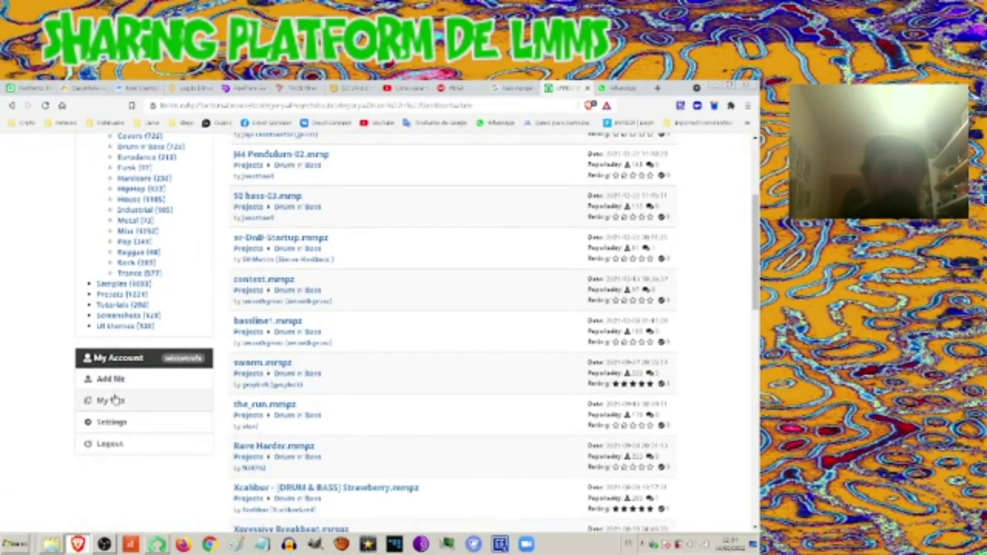
click(116, 403)
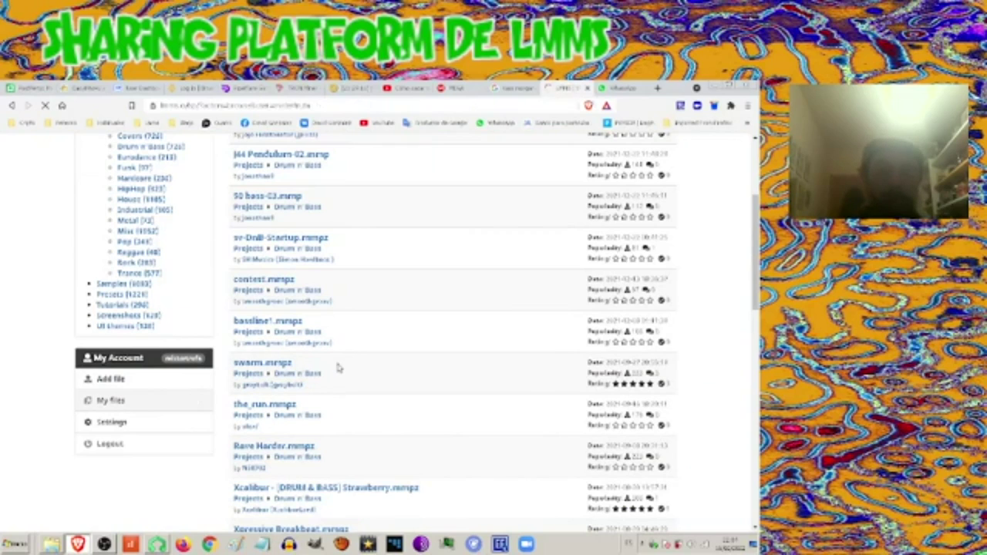
- Scroll through the account's own uploads and back to Zynadguit.mmpz and Guitarreo TX2.xpf at the top
scroll(398, 320, down, 2)
scroll(398, 320, down, 2)
scroll(398, 320, down, 2)
scroll(398, 320, down, 3)
scroll(398, 320, down, 1)
scroll(398, 319, down, 2)
scroll(398, 319, down, 2)
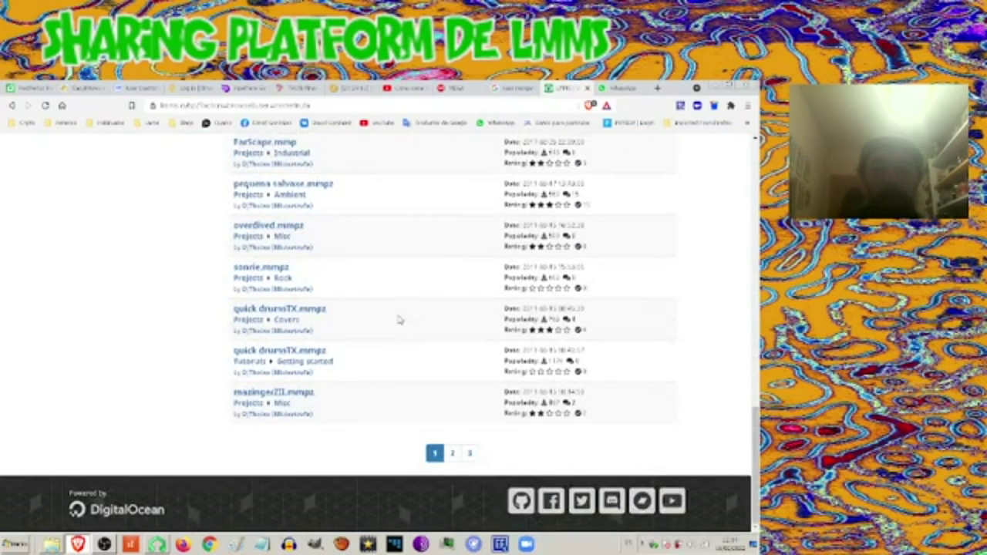
scroll(399, 319, up, 1)
scroll(399, 319, up, 2)
scroll(398, 319, up, 1)
scroll(401, 319, up, 1)
scroll(401, 319, up, 1)
scroll(402, 319, up, 1)
scroll(401, 319, up, 2)
scroll(402, 319, up, 1)
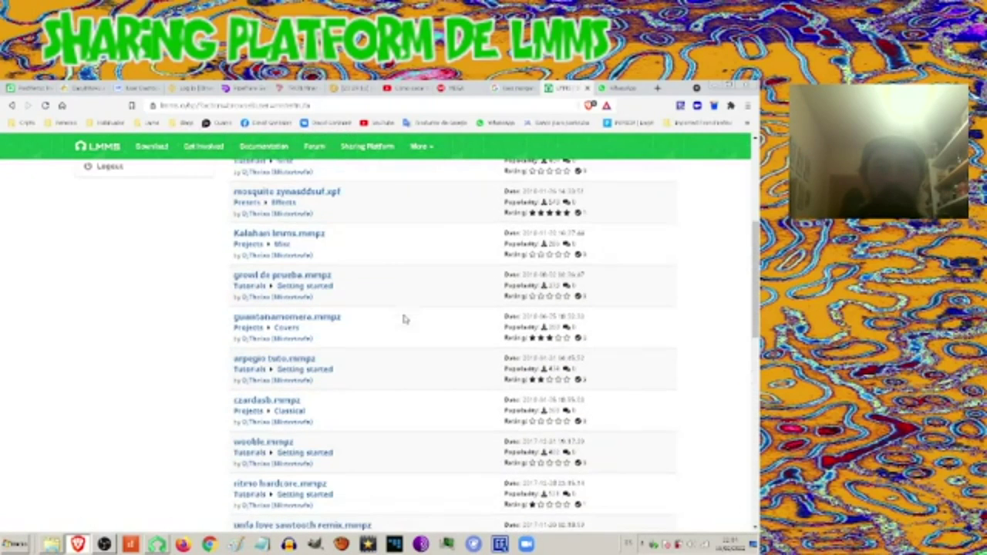
scroll(405, 319, up, 2)
scroll(404, 319, up, 1)
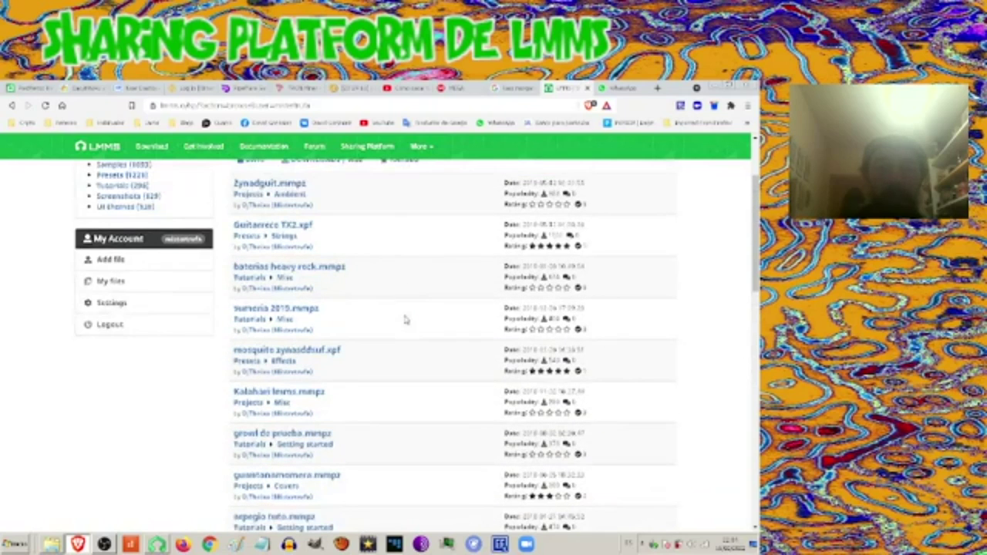
scroll(404, 319, up, 2)
scroll(405, 319, up, 1)
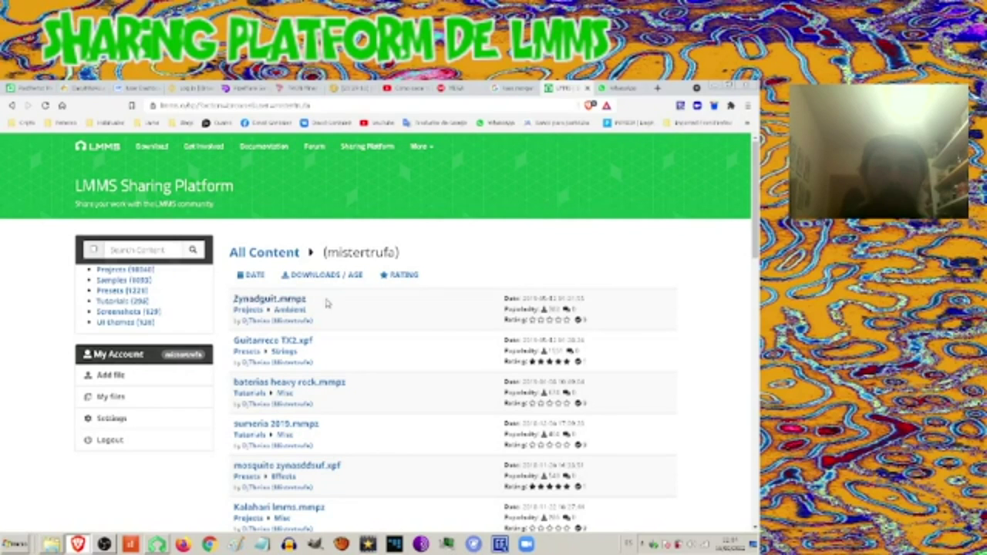
scroll(393, 346, down, 3)
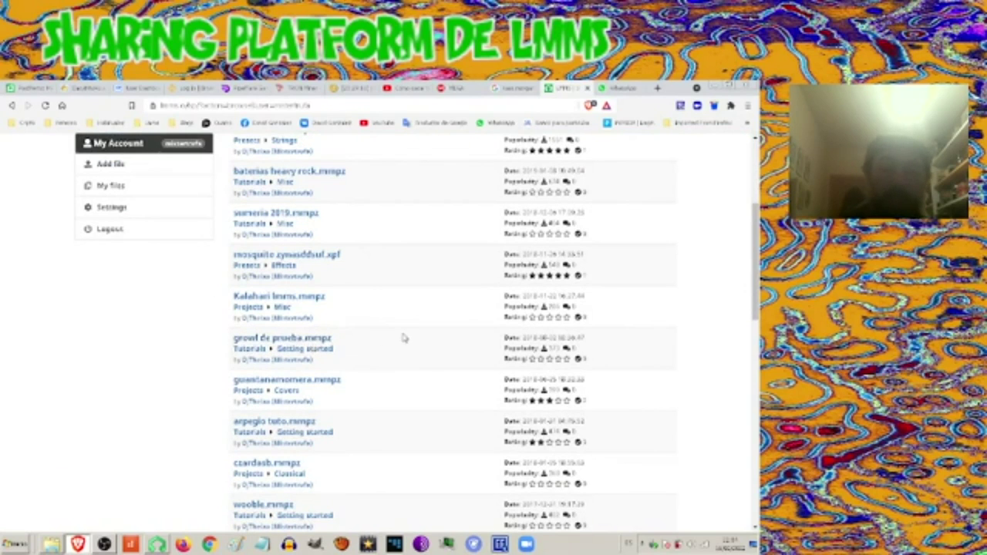
scroll(421, 344, up, 3)
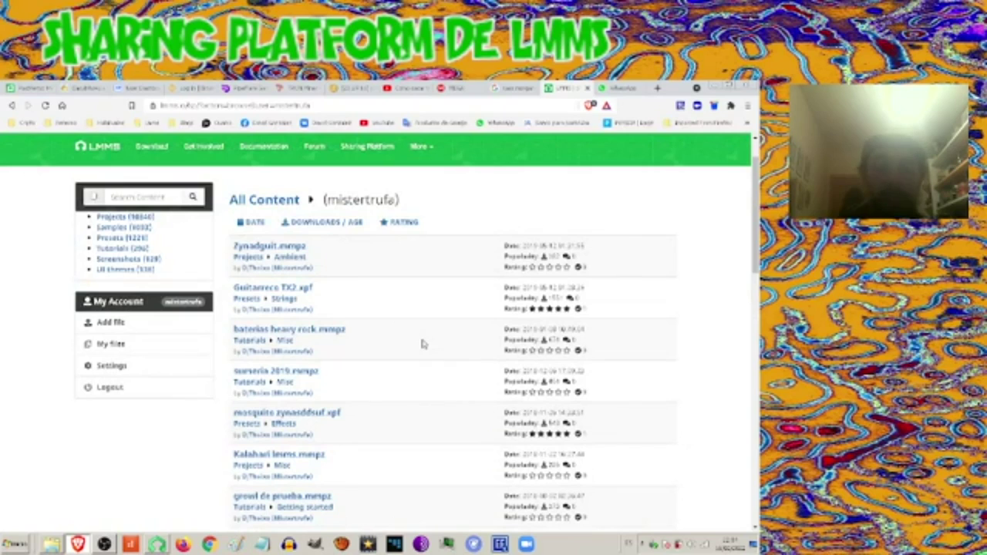
scroll(422, 343, up, 1)
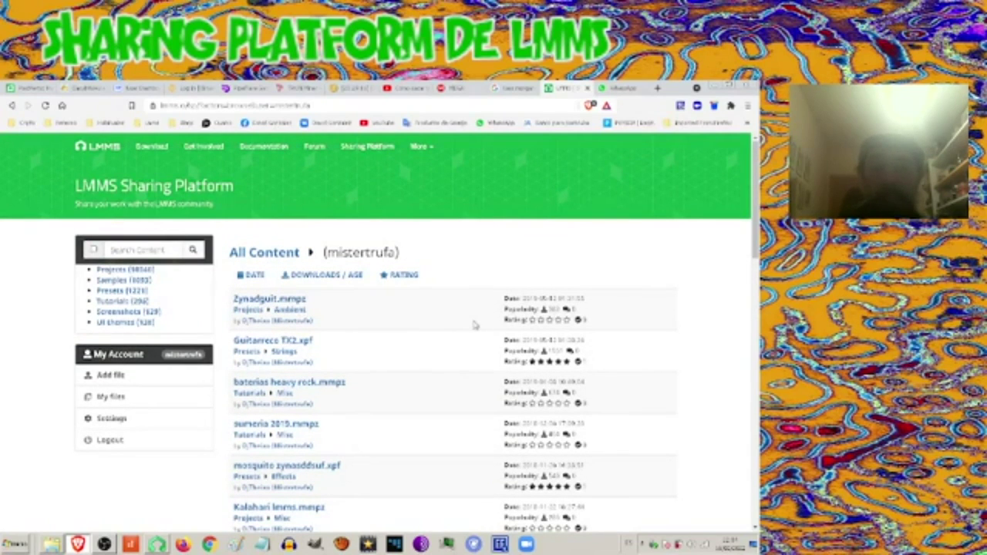
scroll(475, 326, down, 1)
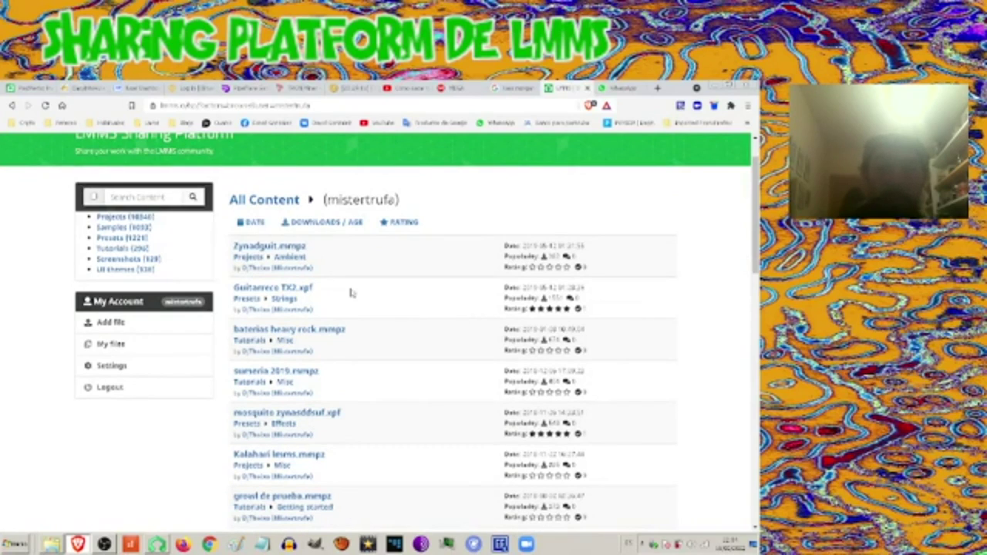
- Open the Zynadguit.mmpz project page and briefly highlight its Creative Commons (by) license text
click(279, 247)
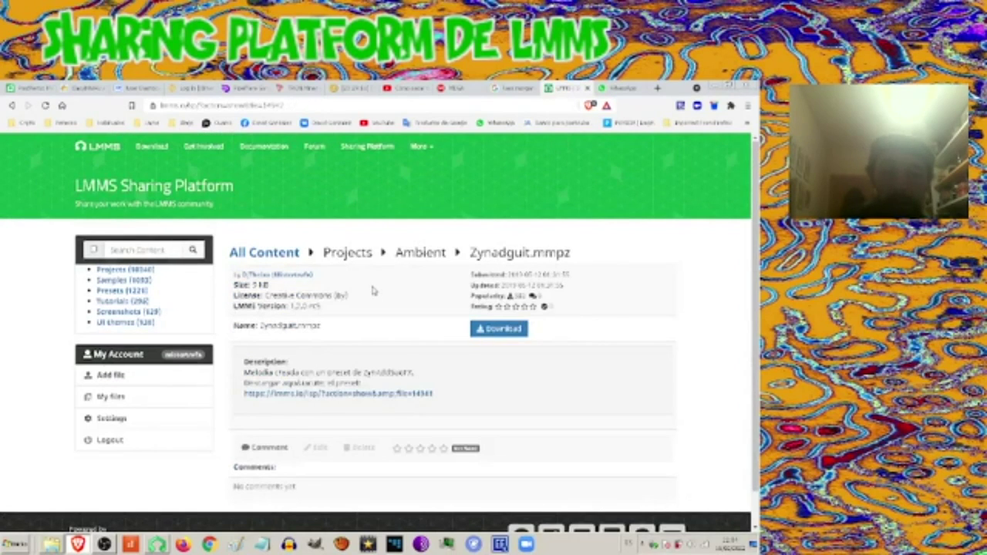
scroll(372, 289, down, 1)
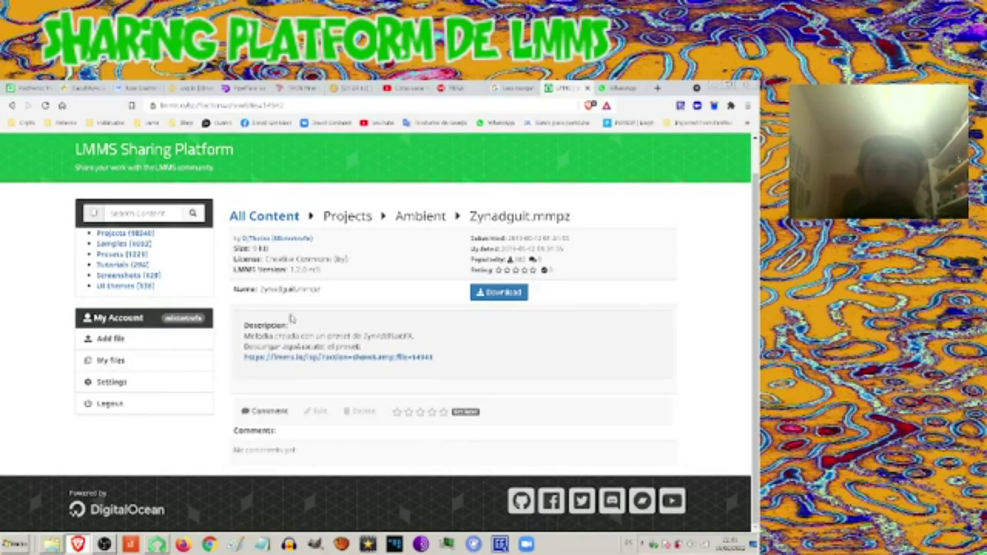
drag(348, 259, 276, 260)
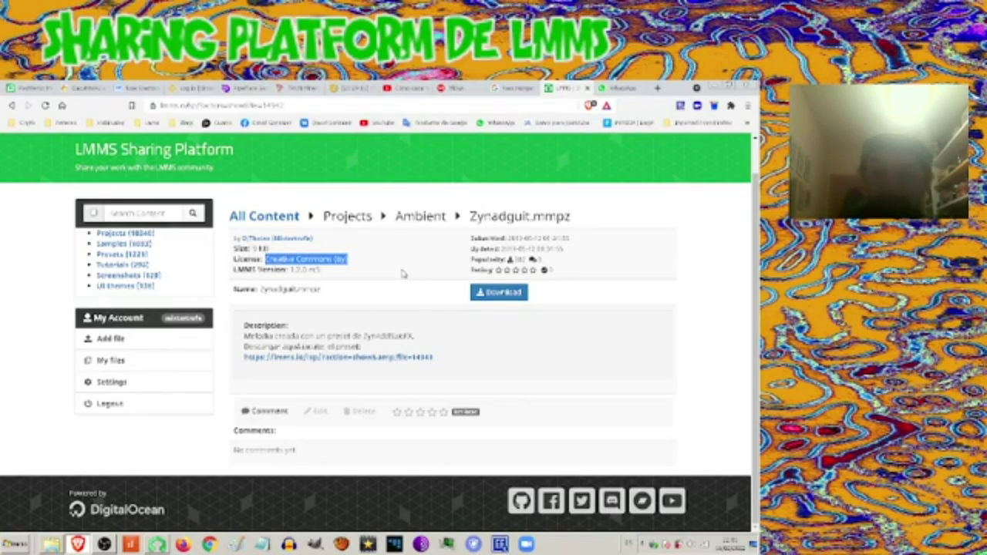
click(366, 267)
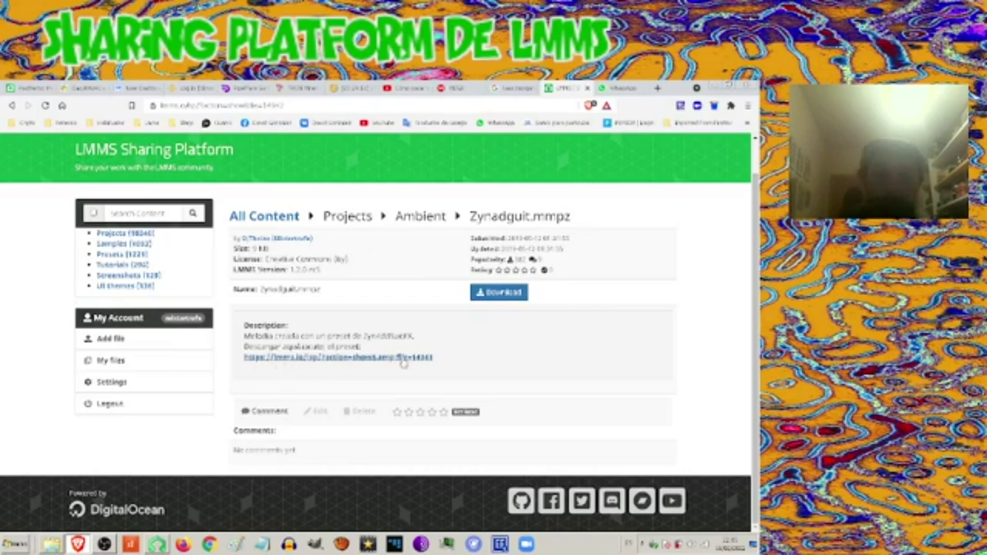
scroll(335, 365, up, 1)
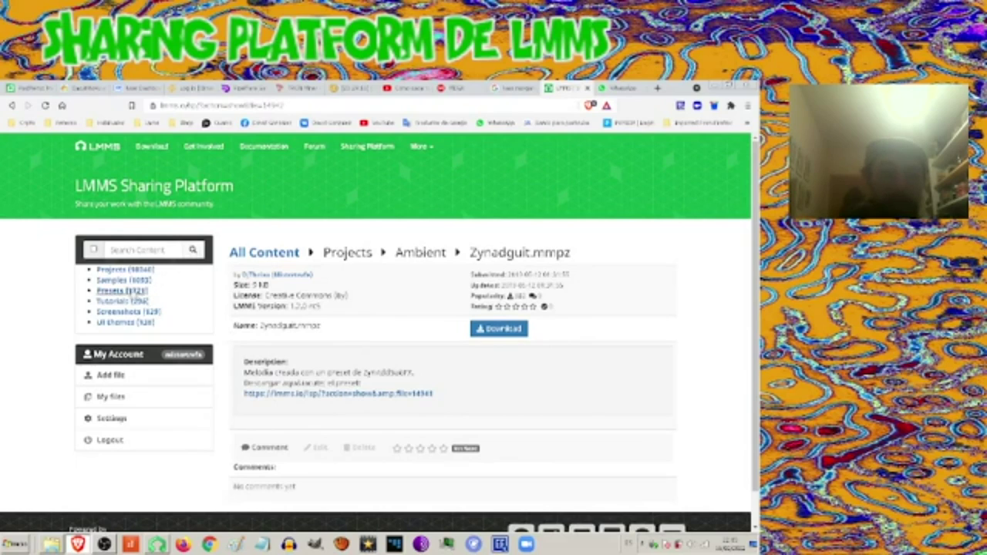
- Open the Presets category and look over its newest preset entries
click(131, 293)
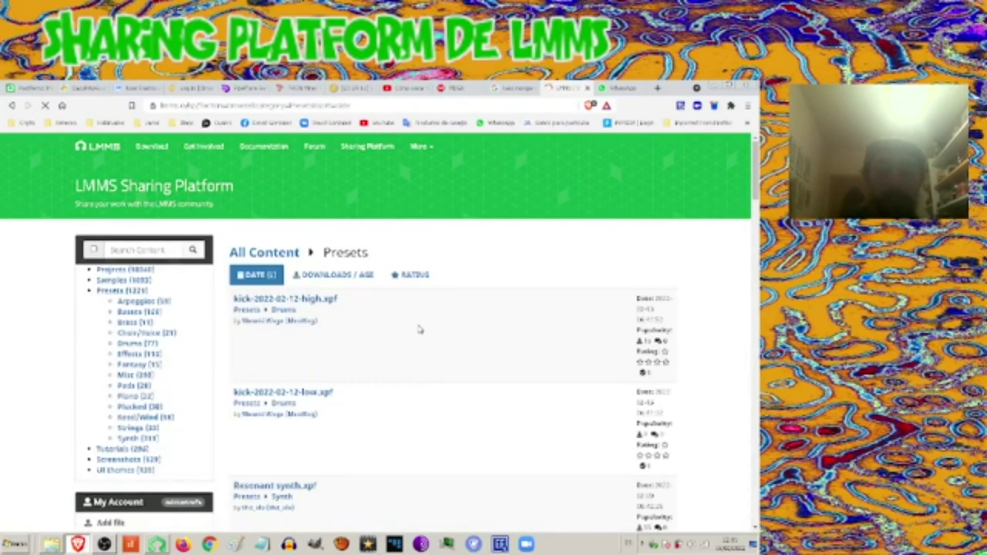
scroll(419, 329, down, 2)
scroll(366, 319, up, 2)
scroll(380, 313, down, 1)
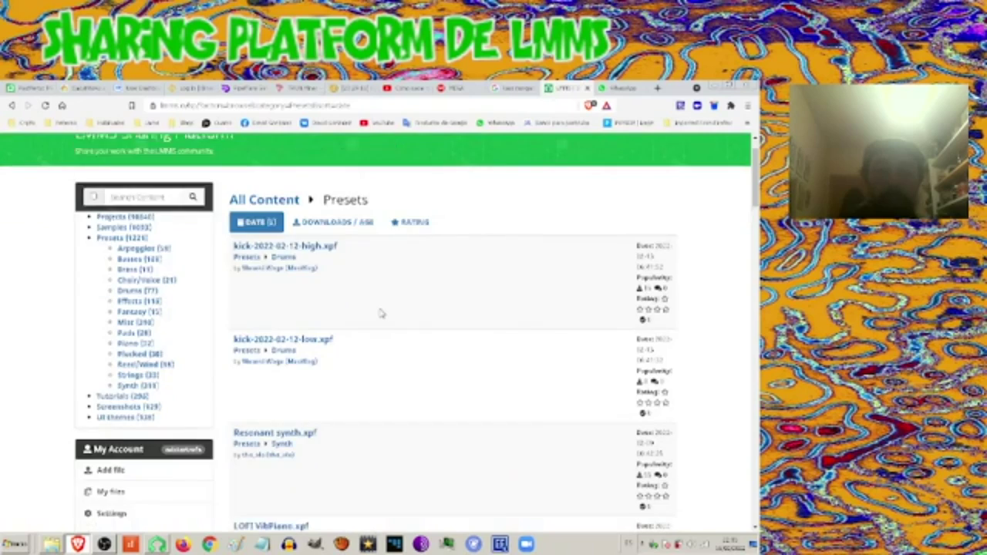
scroll(380, 313, down, 1)
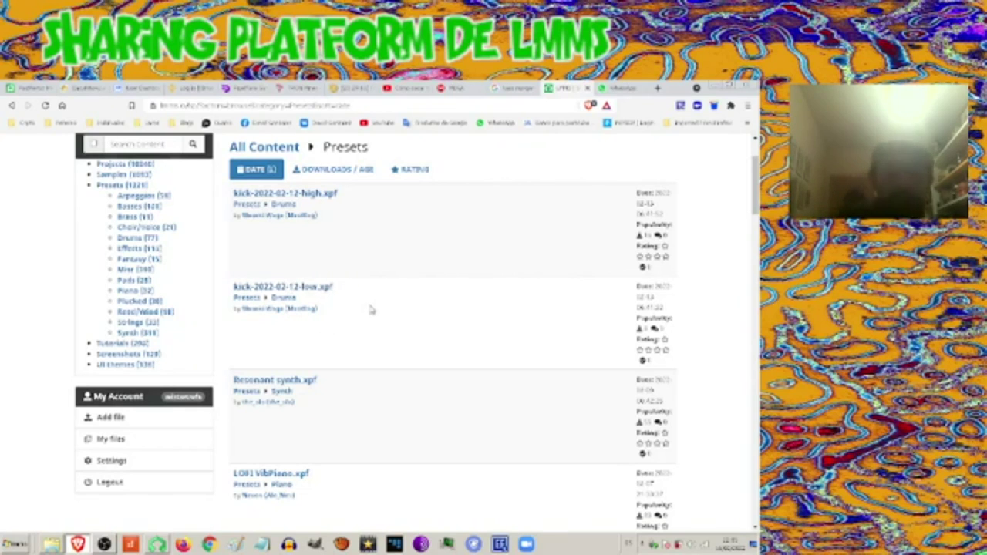
scroll(370, 309, down, 3)
scroll(370, 309, up, 2)
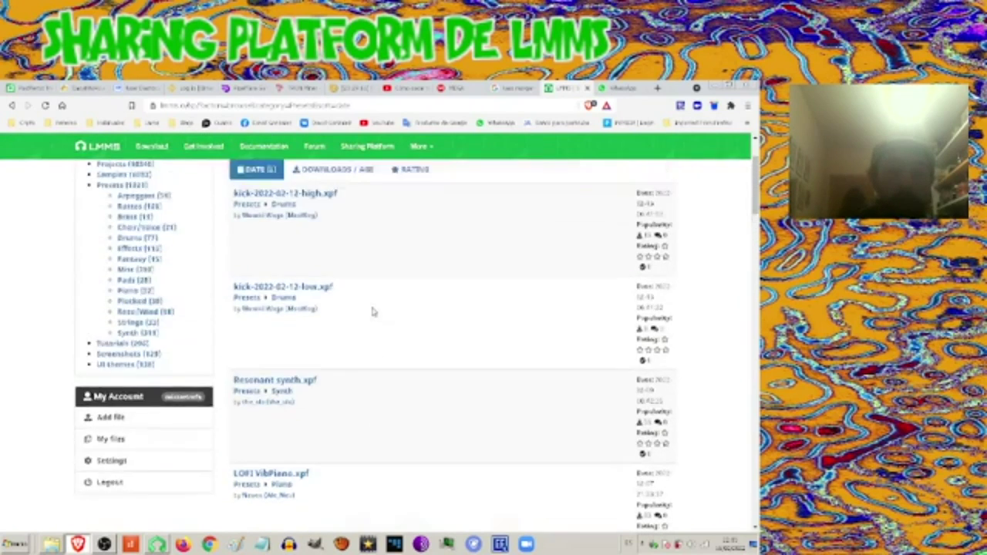
scroll(370, 309, up, 2)
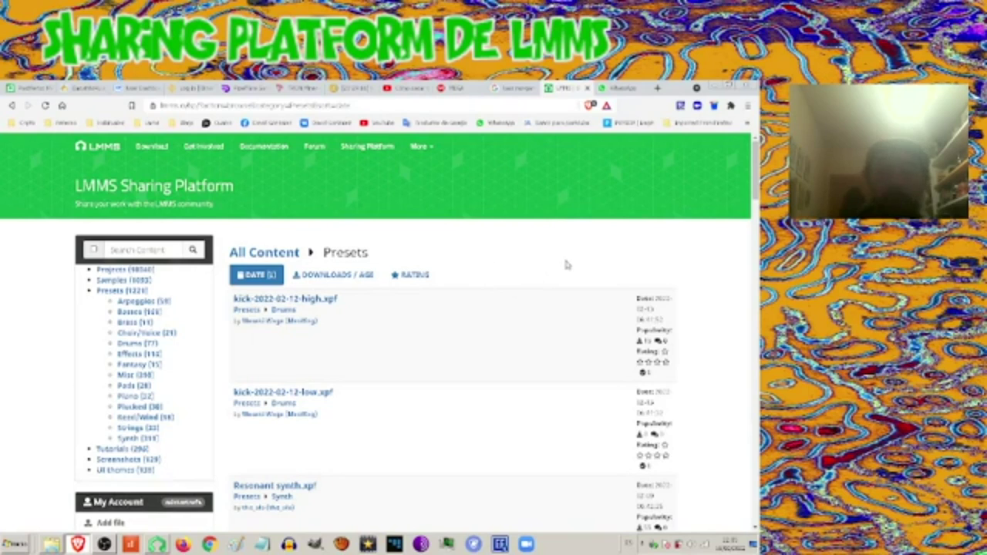
- Scroll to the bottom of the presets and back, then open the Samples category starting with AgotiVoice.mp3.ogg
scroll(511, 275, down, 3)
scroll(463, 281, down, 2)
scroll(429, 286, down, 3)
scroll(429, 285, down, 4)
scroll(433, 290, down, 3)
scroll(433, 291, down, 3)
scroll(433, 290, down, 2)
scroll(433, 288, down, 3)
scroll(433, 288, down, 4)
scroll(433, 288, down, 3)
scroll(434, 289, down, 1)
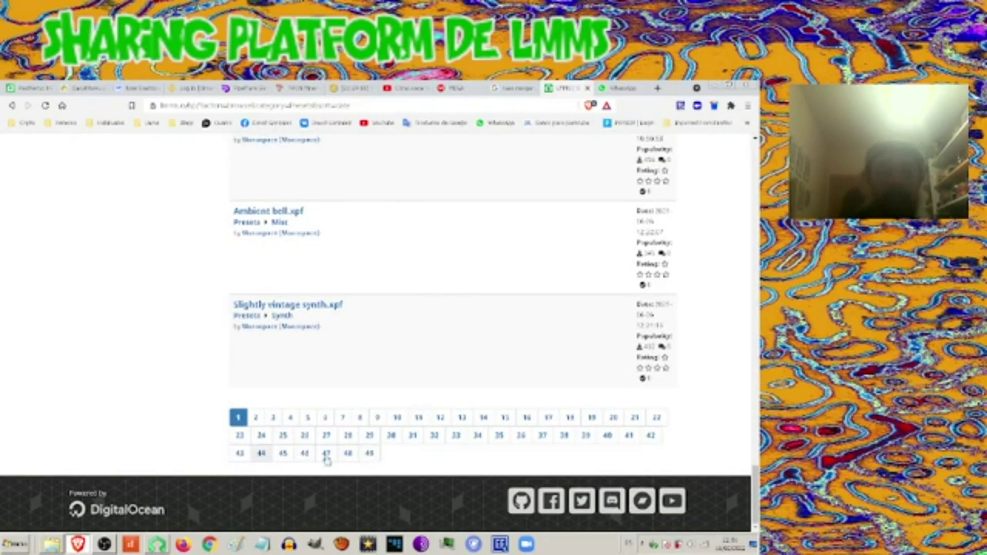
scroll(430, 413, up, 3)
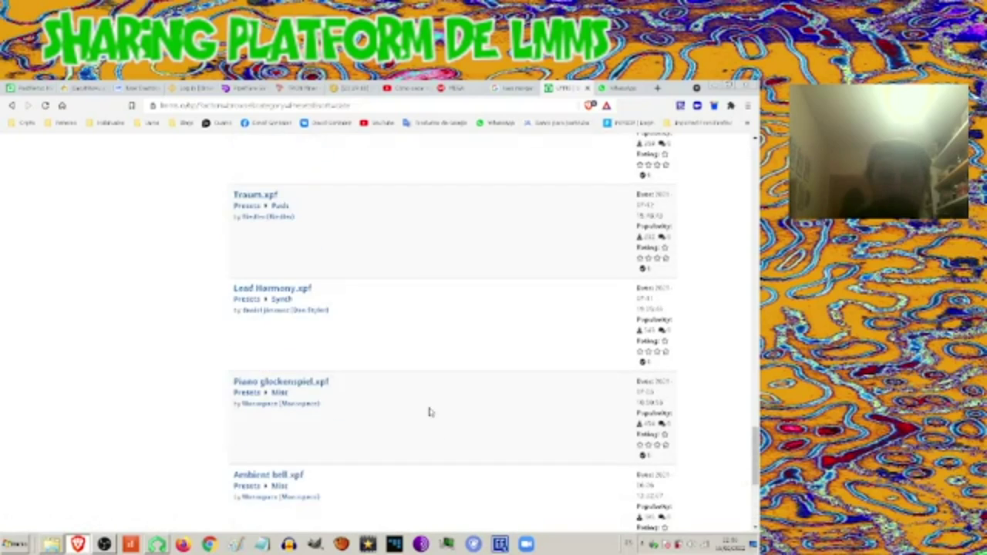
scroll(463, 393, up, 5)
scroll(480, 381, up, 5)
scroll(470, 381, up, 5)
scroll(466, 376, up, 5)
scroll(466, 375, up, 5)
scroll(466, 373, up, 5)
scroll(394, 344, down, 2)
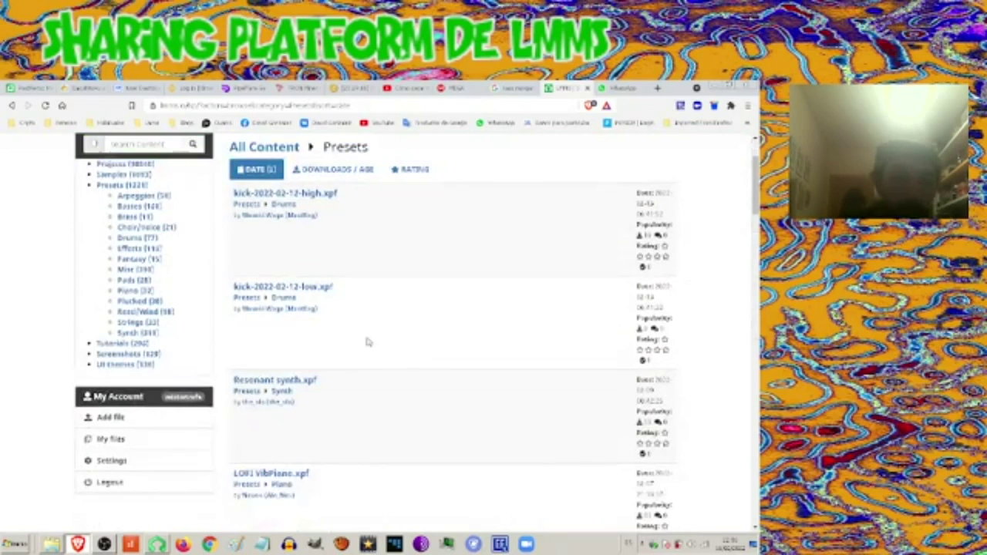
click(123, 175)
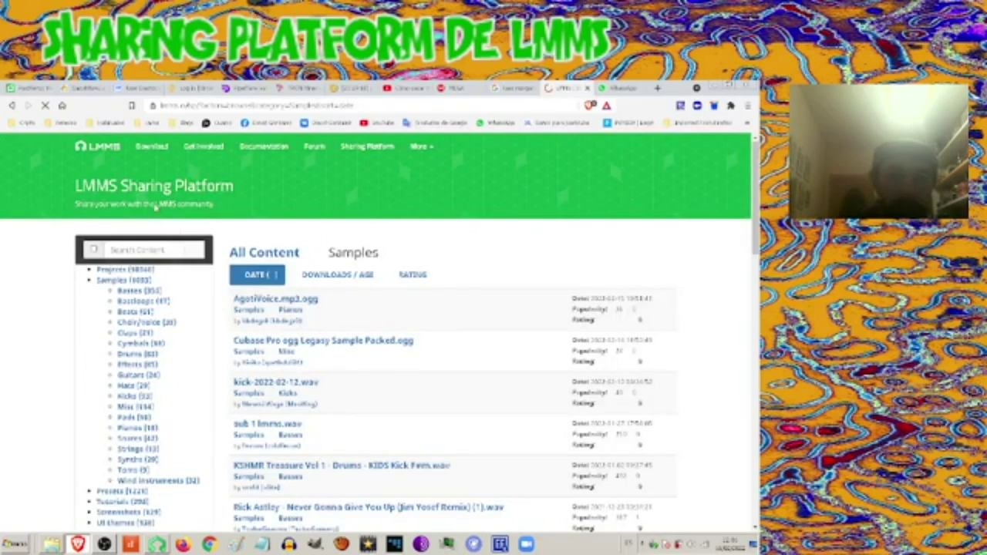
scroll(421, 304, down, 1)
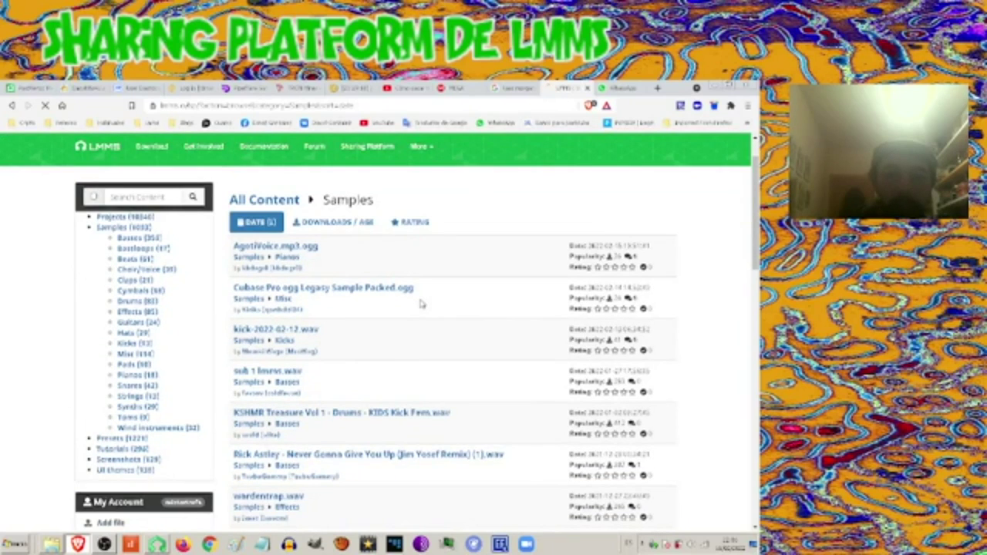
scroll(421, 304, down, 1)
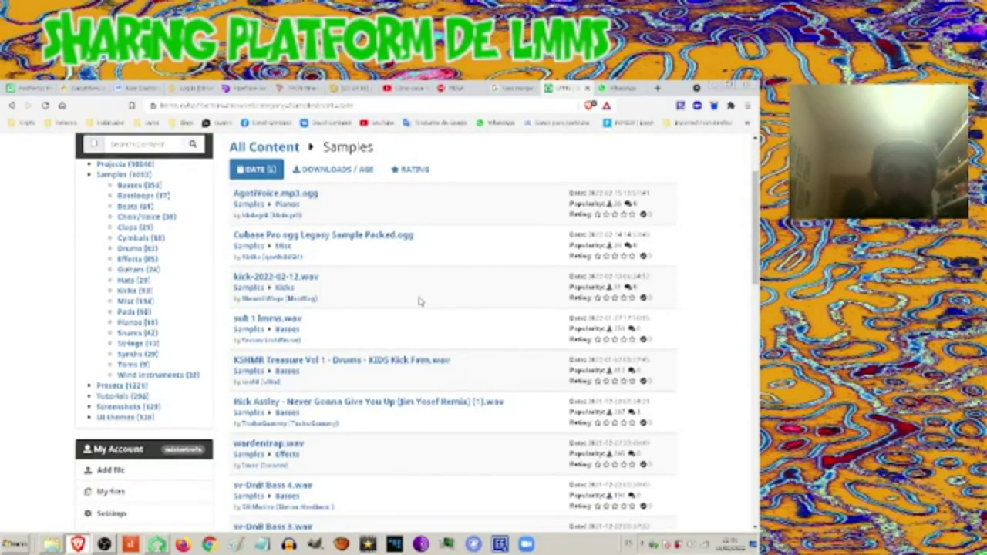
scroll(421, 302, down, 1)
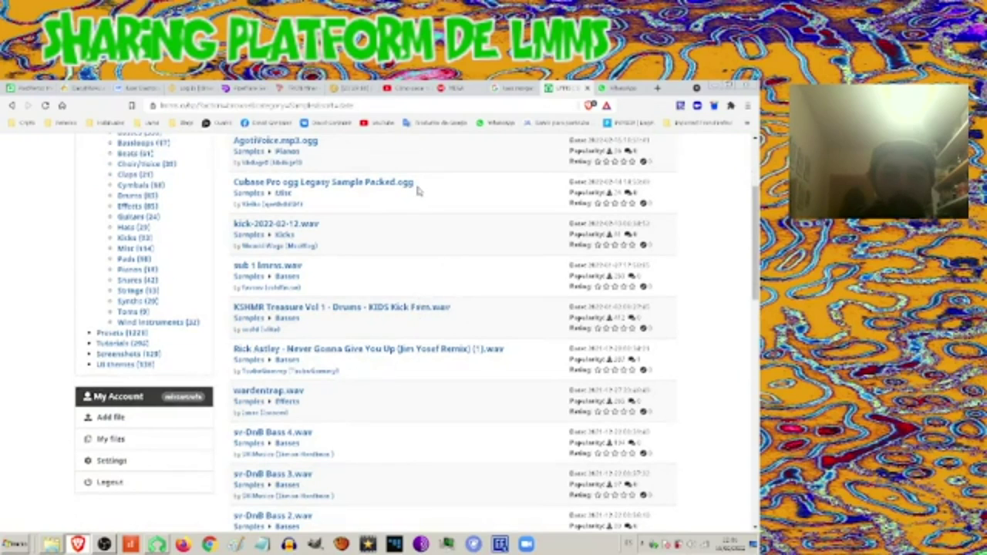
scroll(319, 294, down, 2)
scroll(318, 294, down, 3)
scroll(318, 293, down, 2)
scroll(319, 293, down, 3)
scroll(317, 295, down, 1)
scroll(324, 328, down, 4)
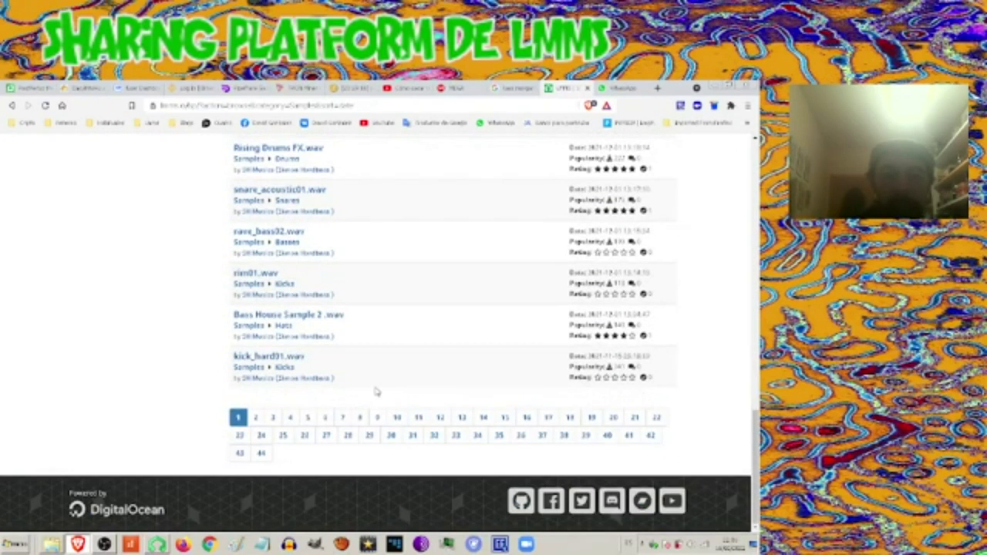
scroll(373, 389, up, 4)
scroll(376, 390, up, 2)
scroll(377, 390, up, 5)
scroll(386, 375, up, 5)
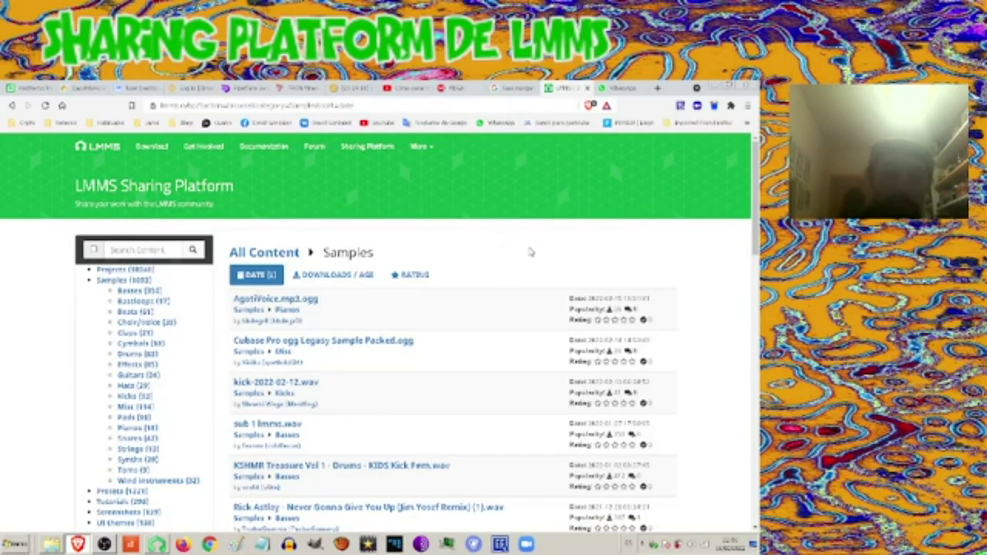
scroll(519, 252, down, 1)
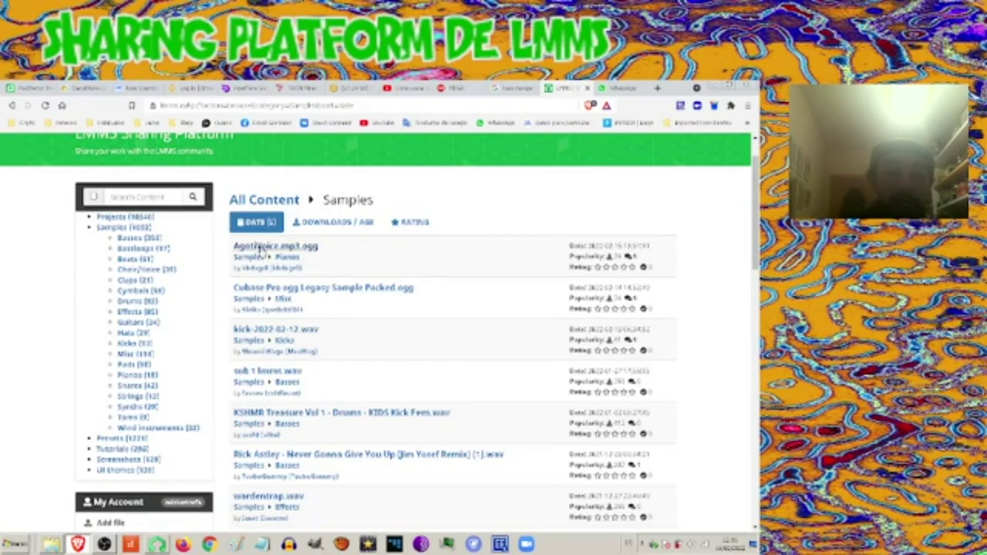
click(260, 246)
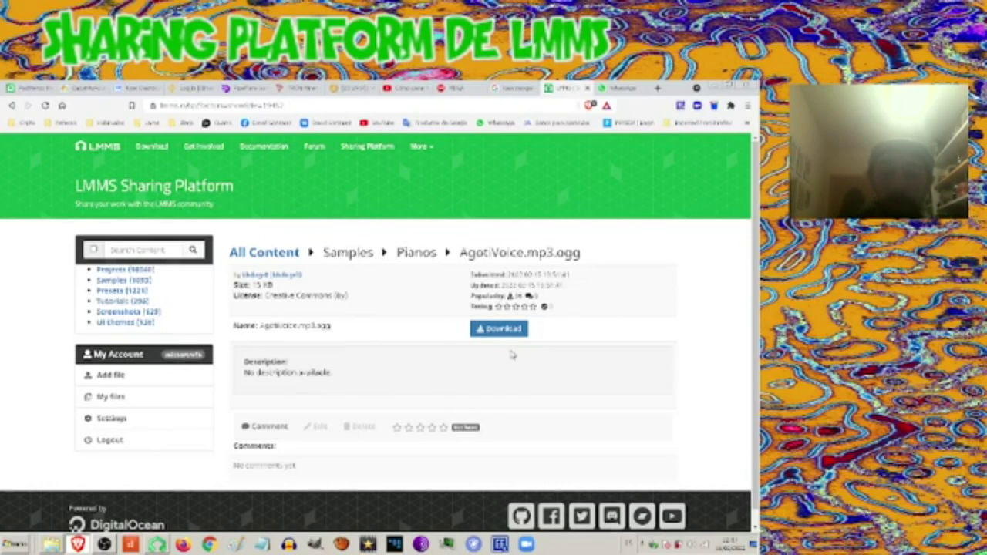
- Switch to the Presets category listing, starting with kick-2022-02-12-high.xpf
click(127, 293)
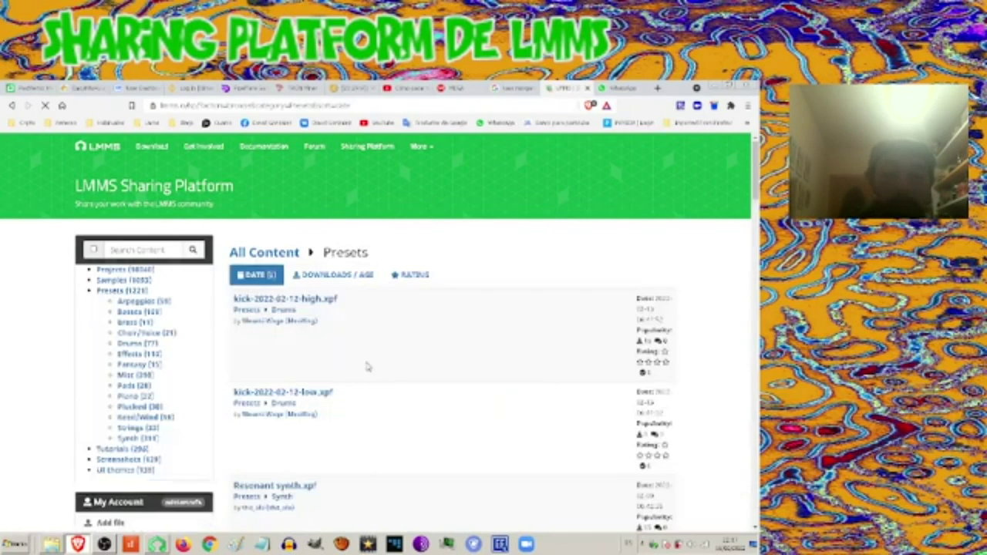
- Scroll through the newest presets and open the Chiptune lead 1.xpf preset's detail page
scroll(441, 331, down, 1)
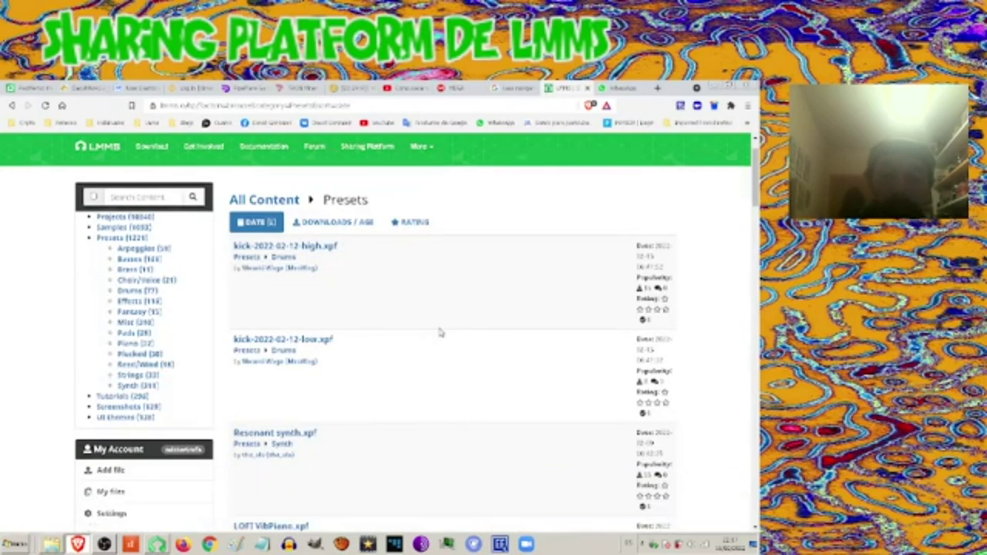
scroll(441, 331, down, 1)
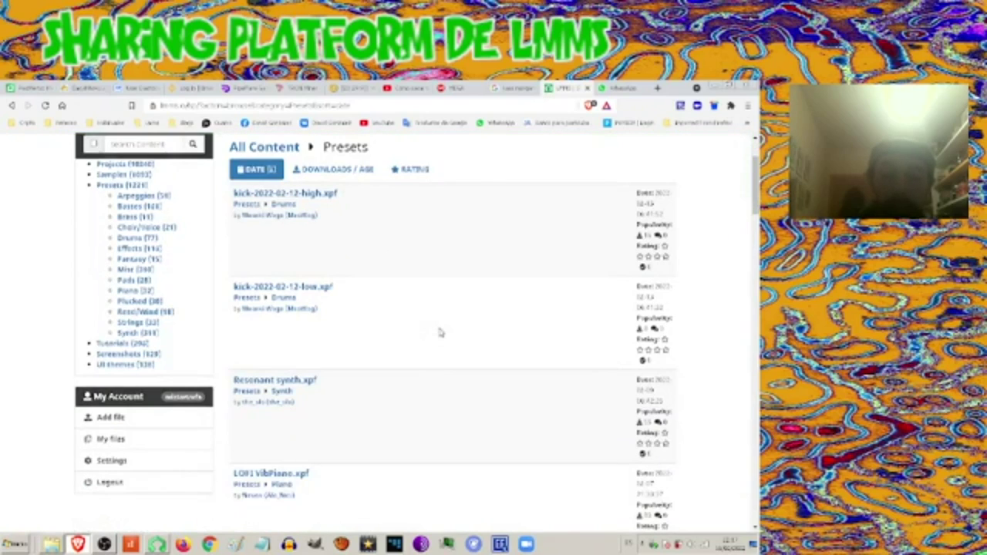
scroll(441, 331, down, 1)
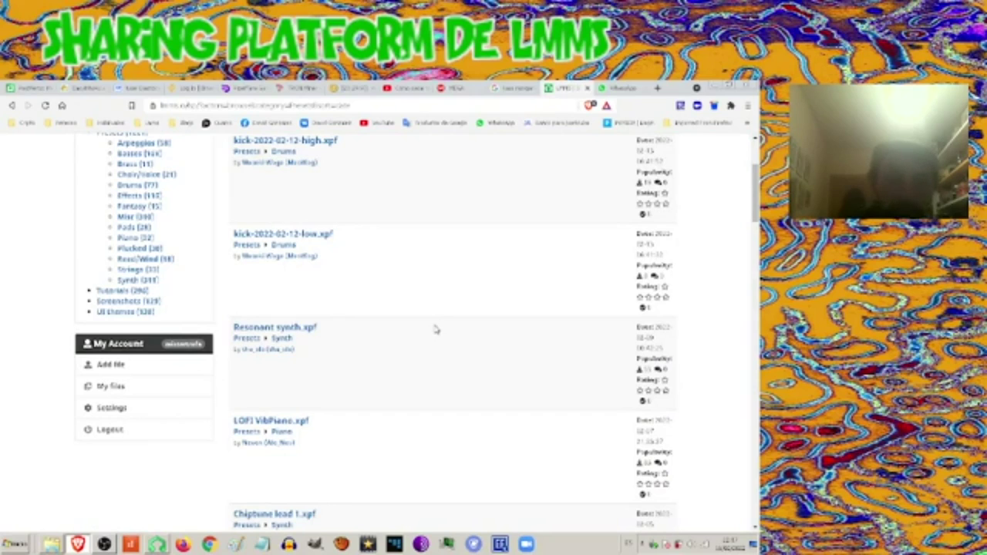
scroll(433, 329, down, 2)
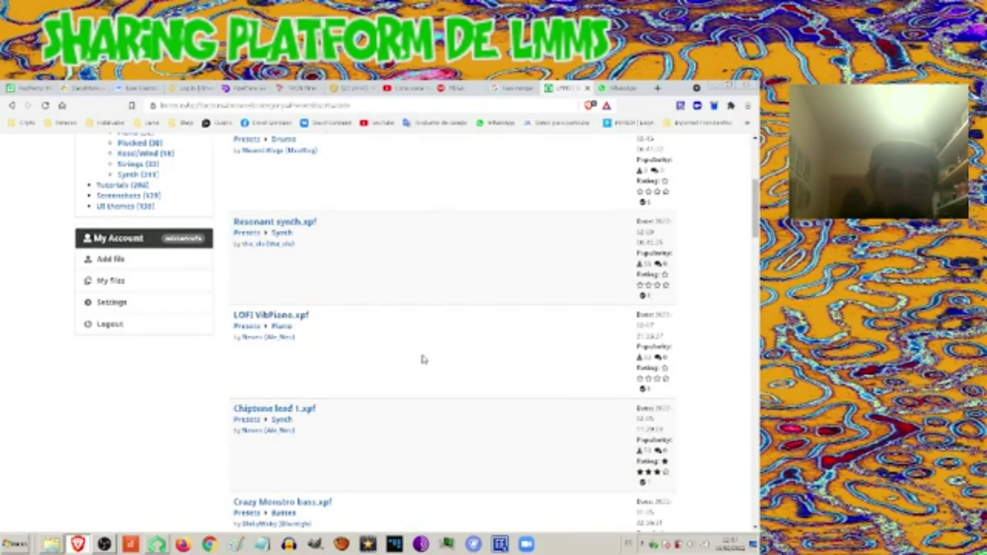
scroll(422, 358, up, 2)
scroll(422, 358, up, 1)
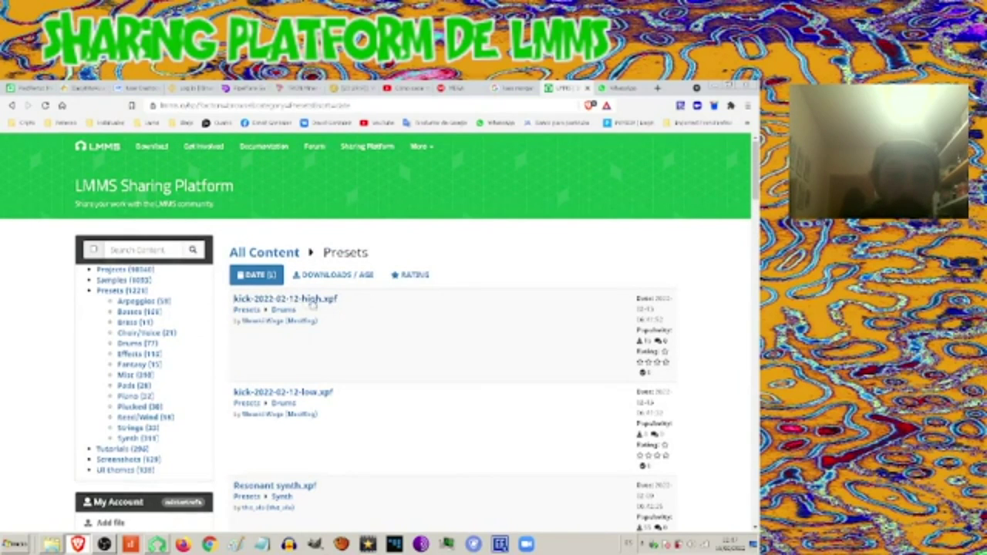
scroll(429, 309, down, 2)
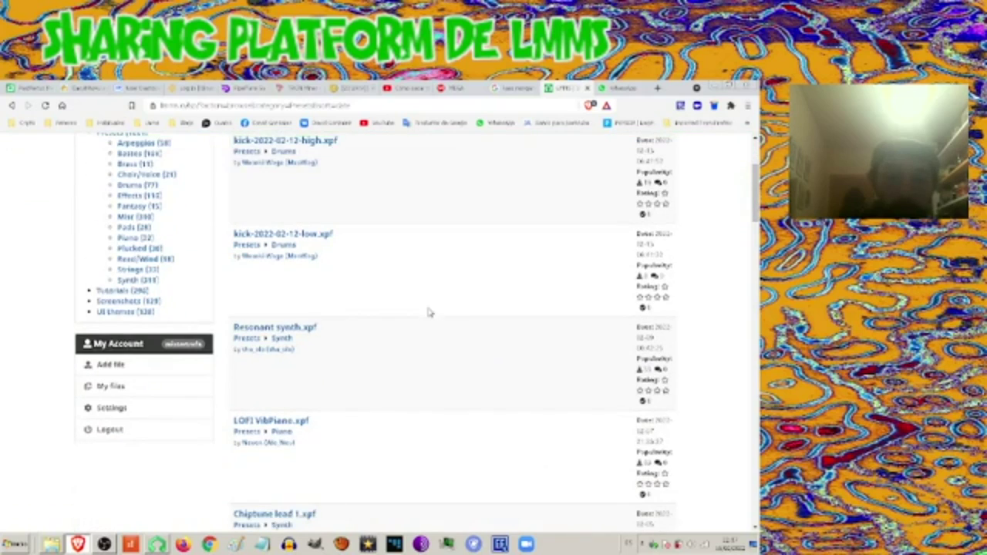
scroll(416, 313, down, 1)
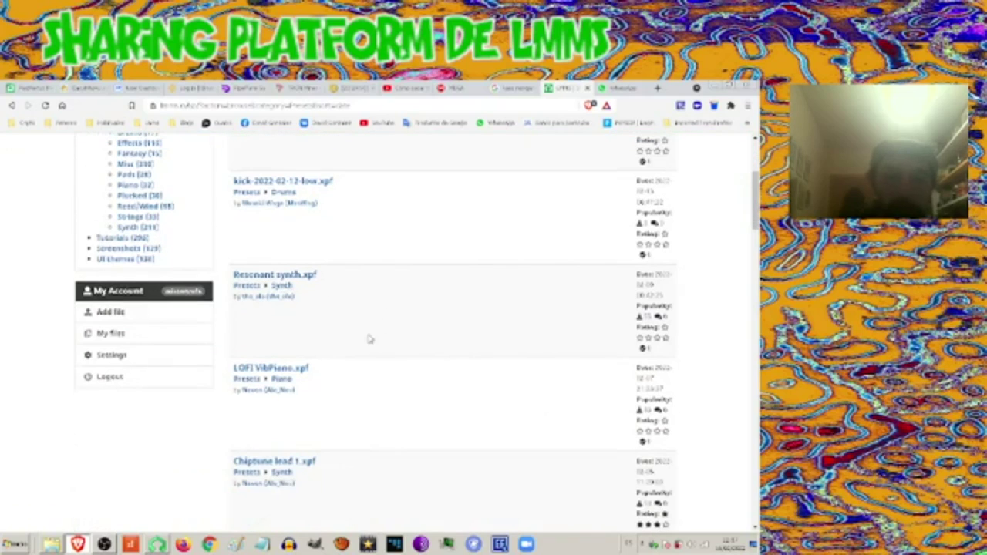
scroll(378, 341, down, 1)
scroll(254, 285, down, 1)
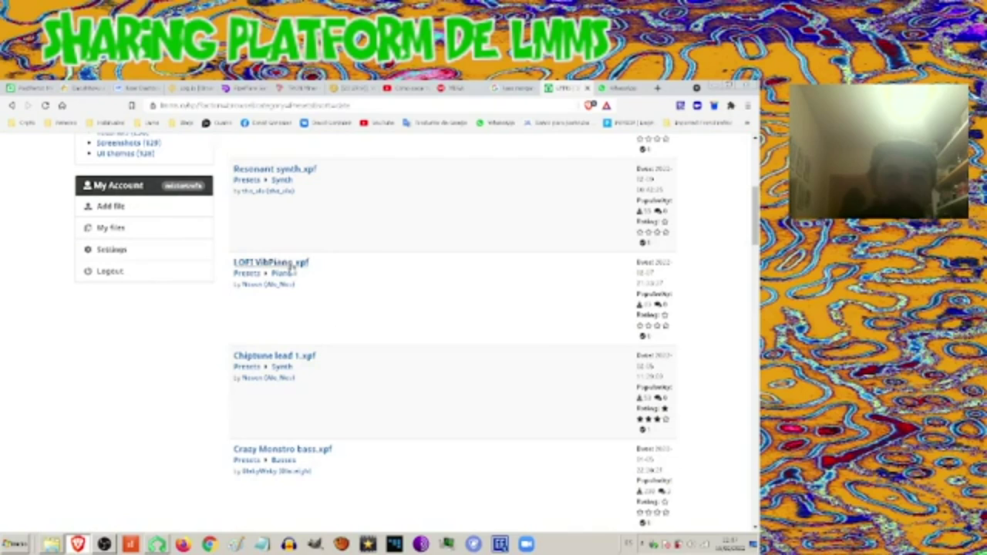
scroll(333, 342, down, 1)
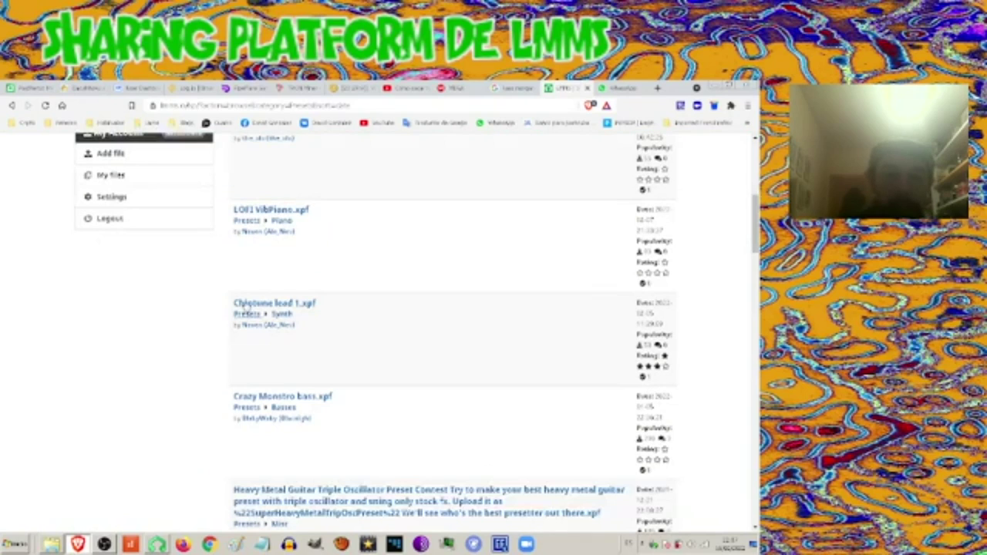
scroll(391, 313, down, 1)
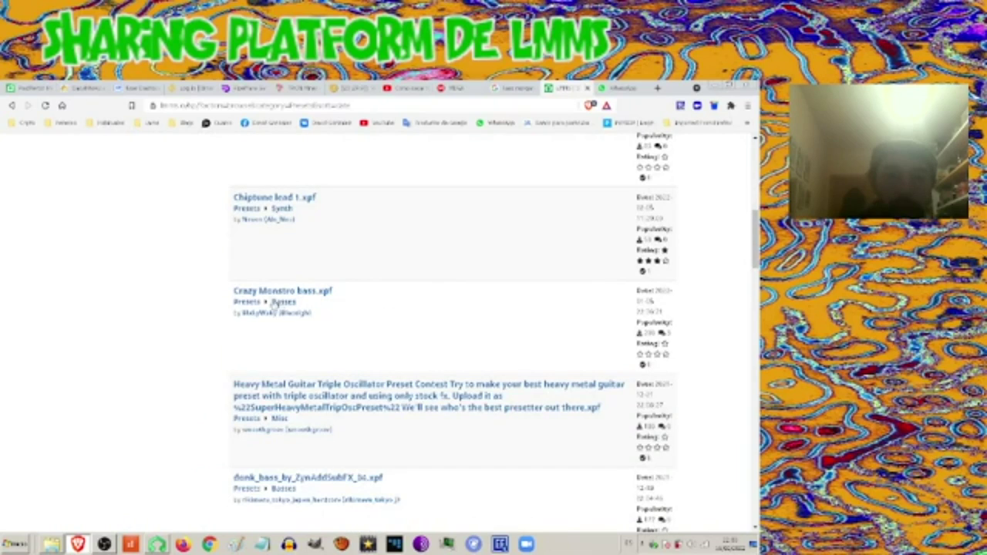
scroll(293, 329, up, 2)
click(254, 355)
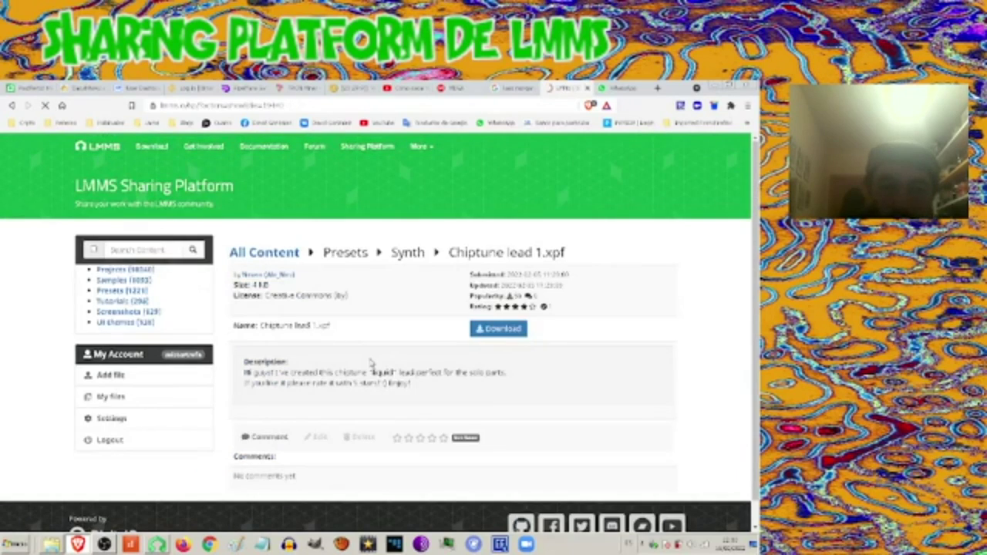
- Select the Chiptune lead 1.xpf description text, then go to the Screenshots category listing
scroll(386, 373, down, 1)
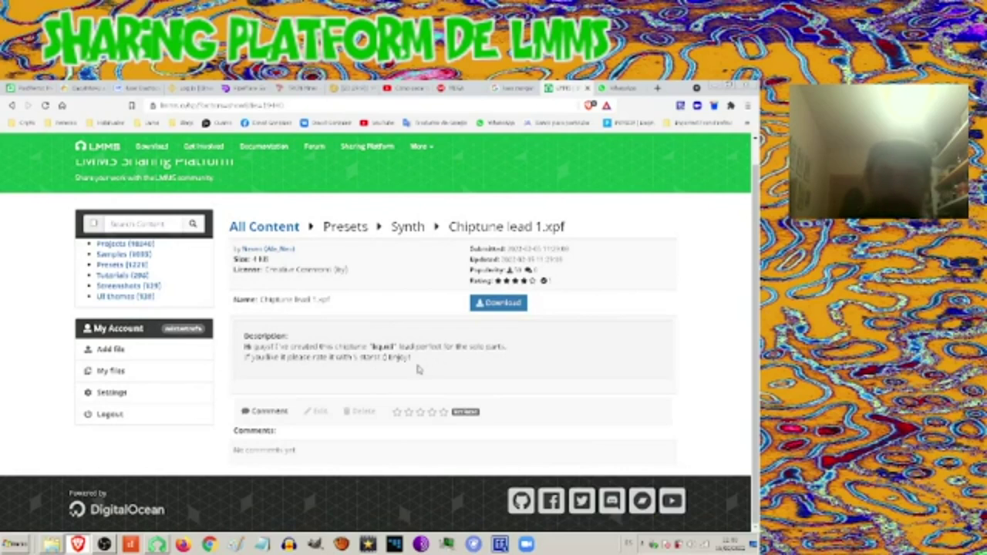
drag(414, 358, 238, 353)
scroll(352, 353, up, 1)
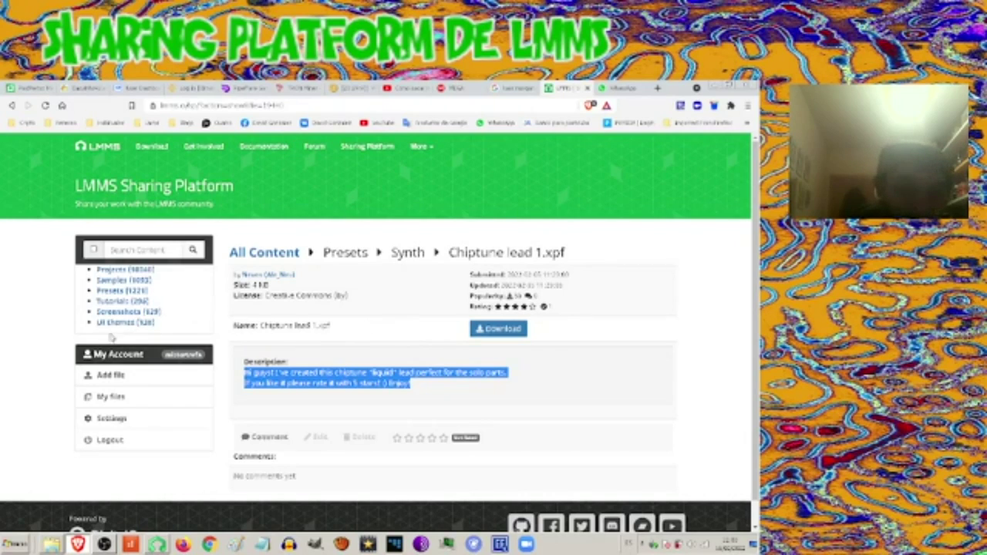
click(131, 312)
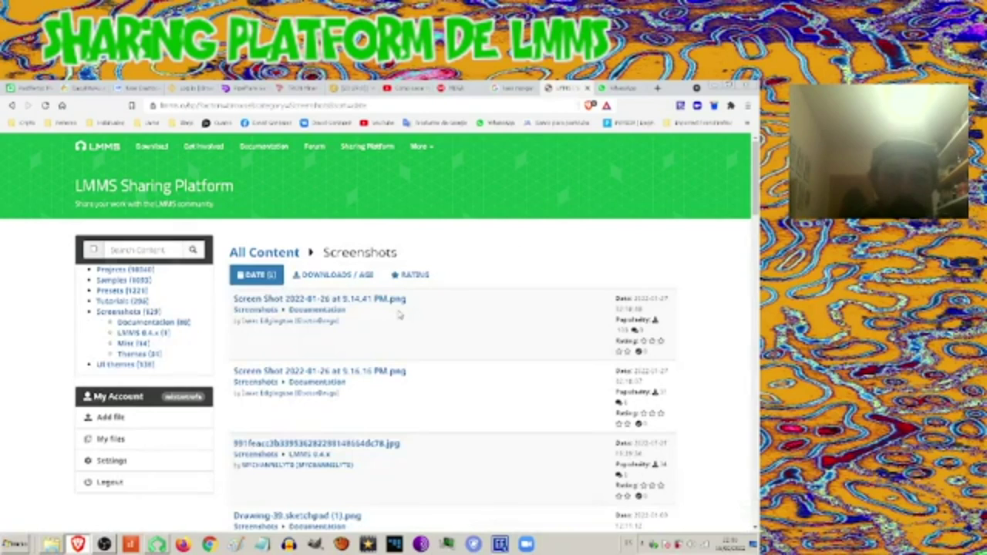
- View the Screen Shot 2022-01-26 at 9.14.41 PM.png automation editor image full size, then go to UI themes
click(341, 307)
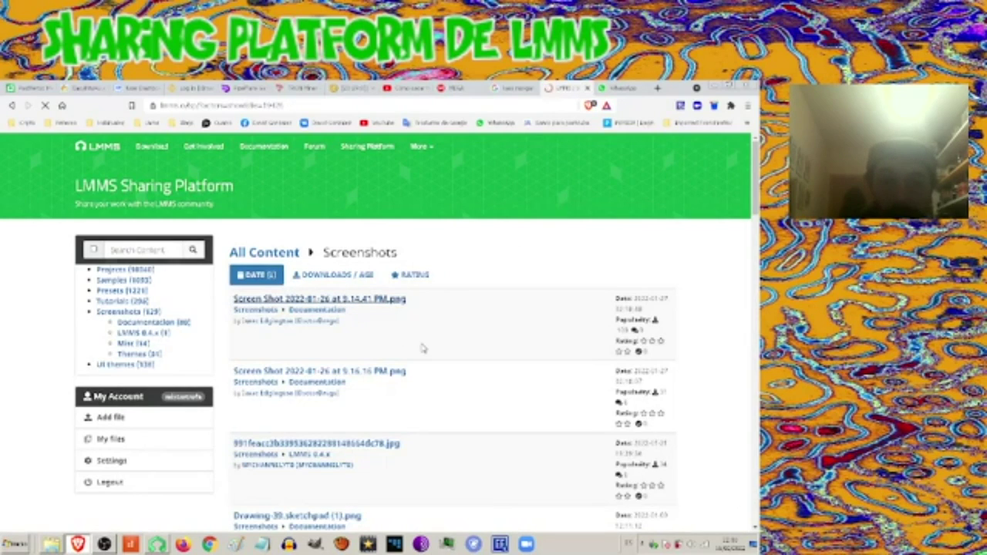
scroll(420, 347, down, 2)
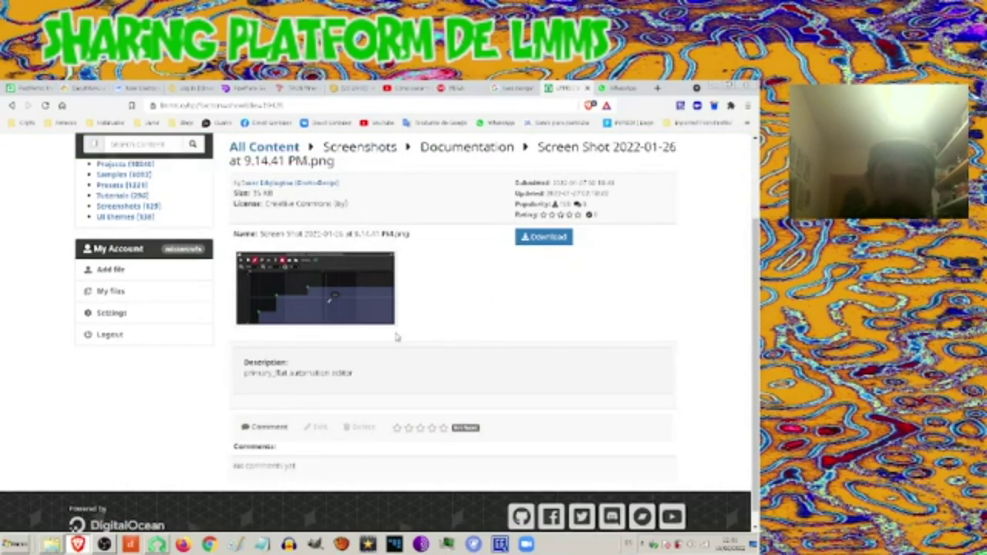
scroll(317, 313, up, 1)
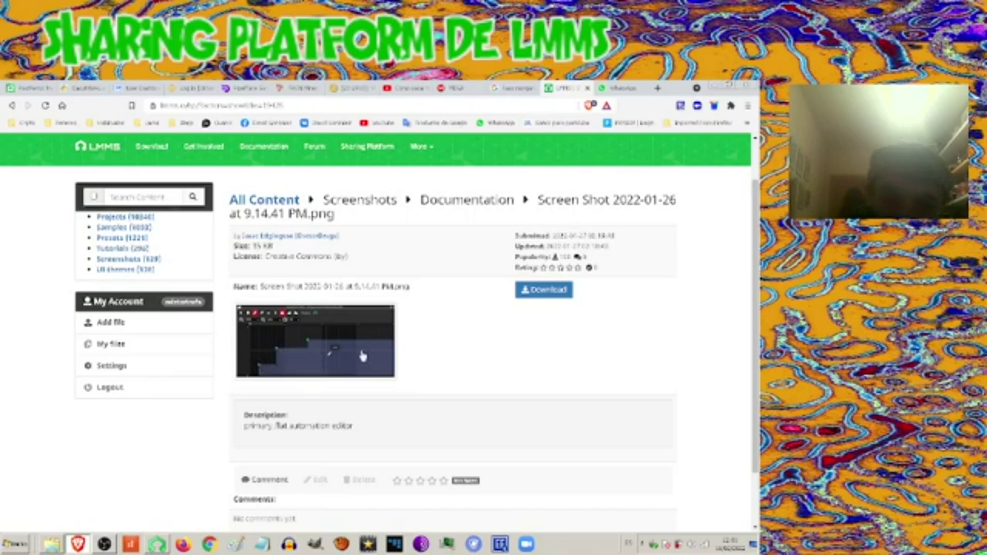
click(364, 356)
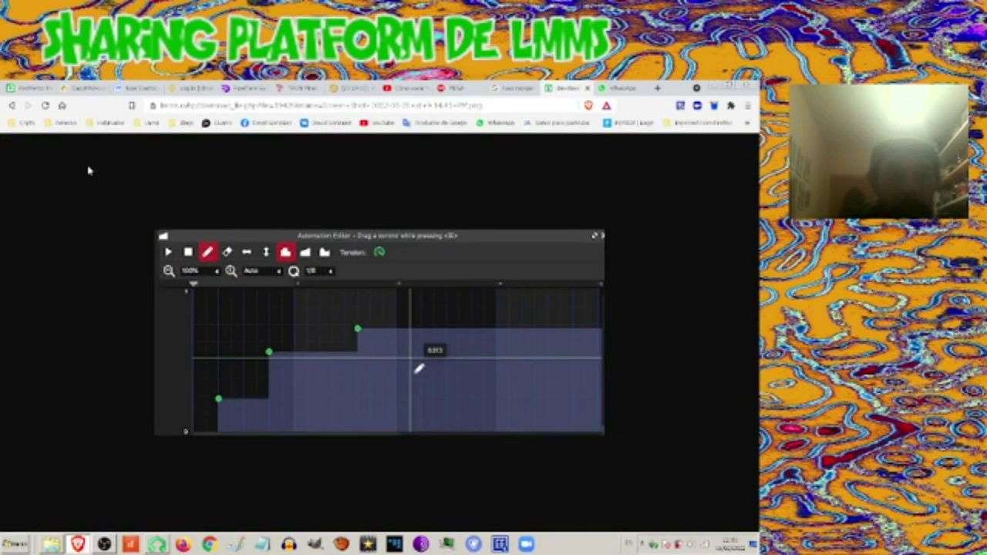
click(11, 105)
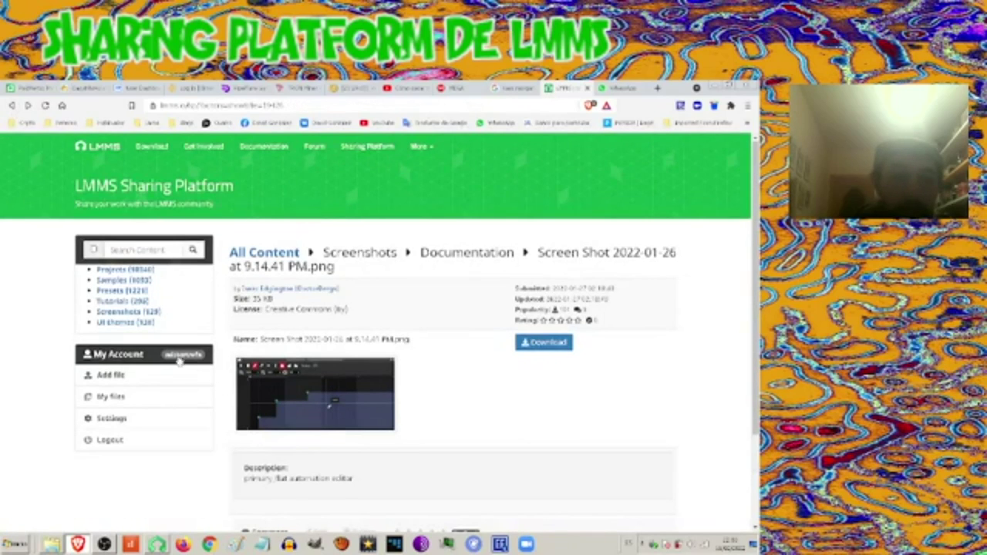
click(128, 325)
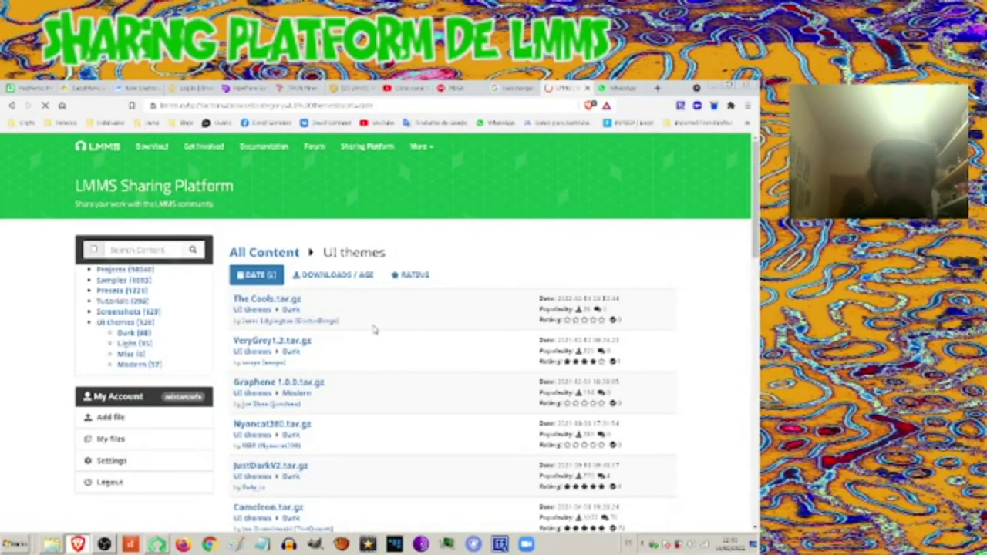
- Scroll the UI themes listing down to its pagination and back, then return to Screenshots
scroll(374, 328, down, 2)
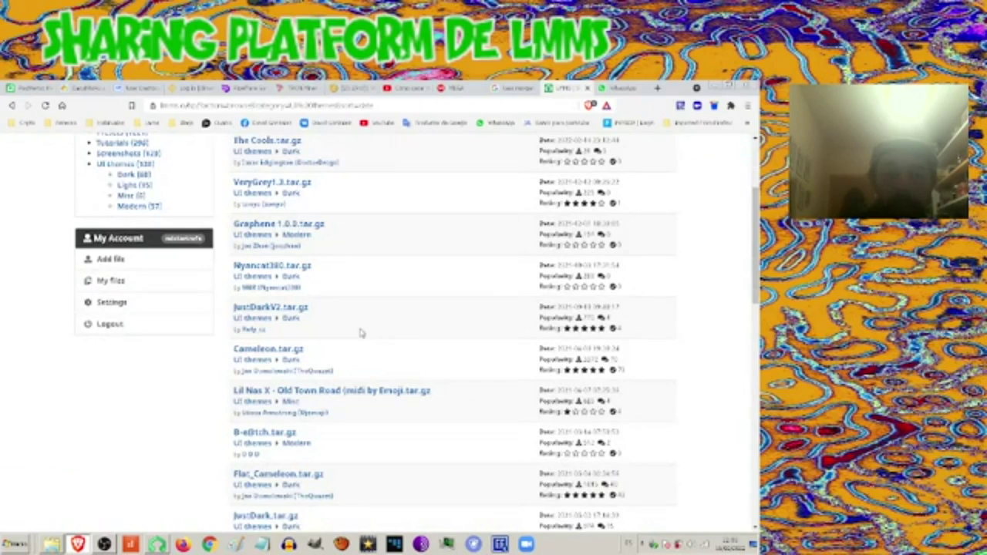
scroll(360, 333, down, 1)
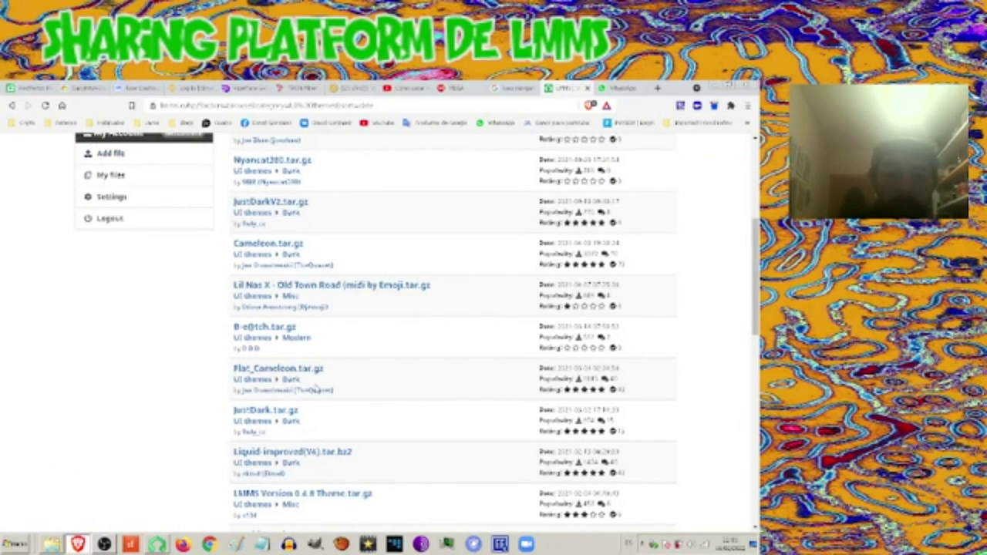
scroll(315, 383, down, 1)
scroll(315, 384, down, 2)
scroll(315, 384, down, 1)
scroll(314, 381, down, 2)
scroll(315, 381, down, 1)
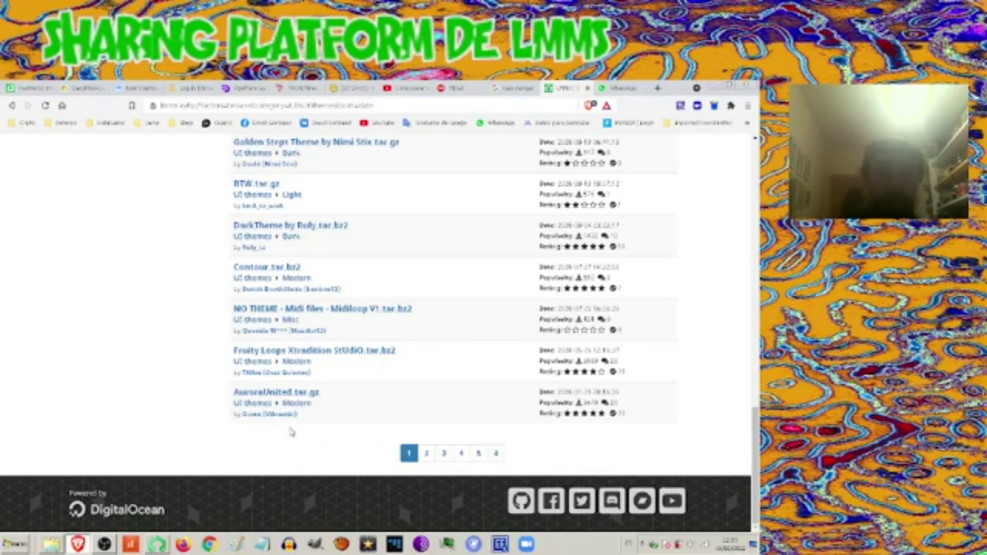
scroll(290, 432, up, 3)
scroll(285, 428, up, 1)
scroll(278, 424, up, 5)
scroll(270, 421, up, 5)
scroll(290, 420, up, 1)
scroll(324, 412, up, 1)
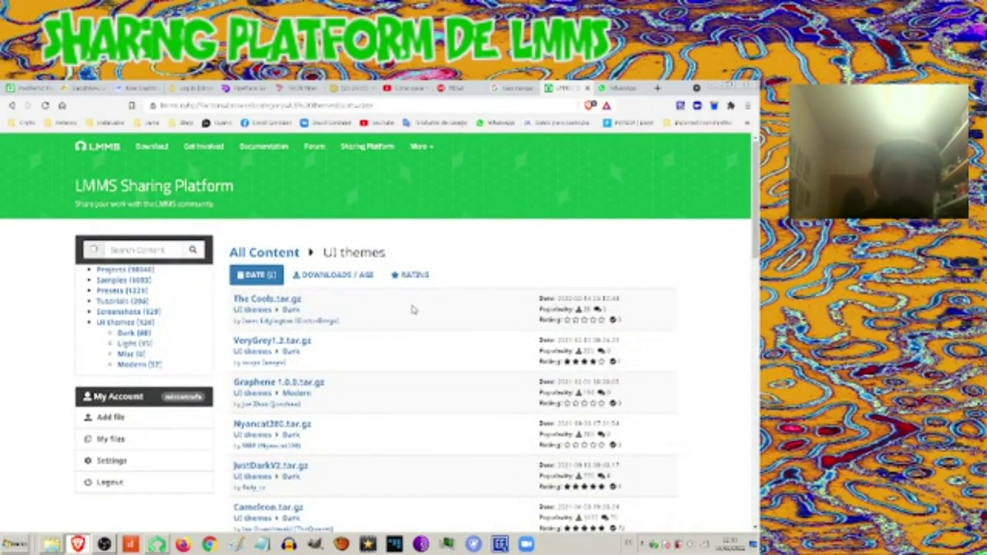
scroll(409, 313, down, 2)
scroll(408, 316, up, 1)
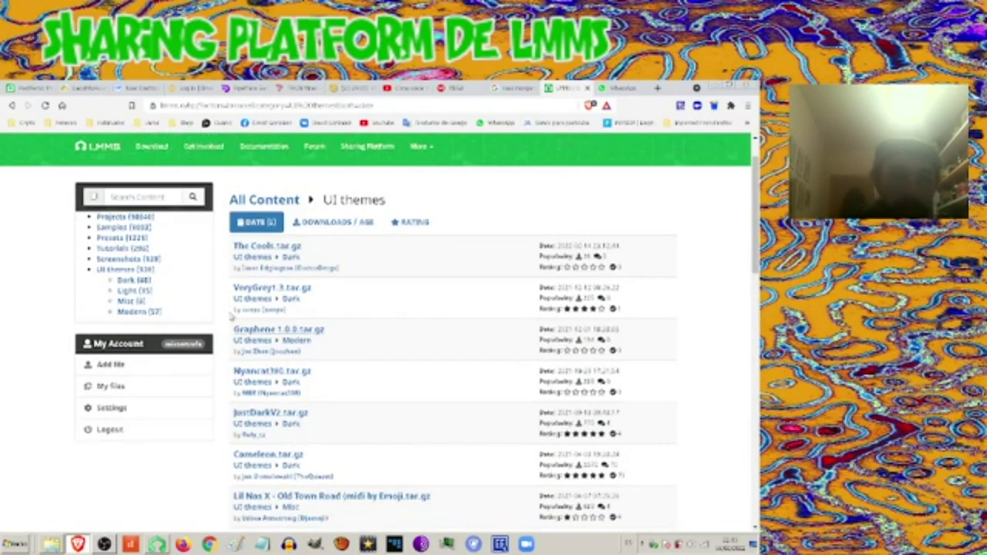
click(118, 269)
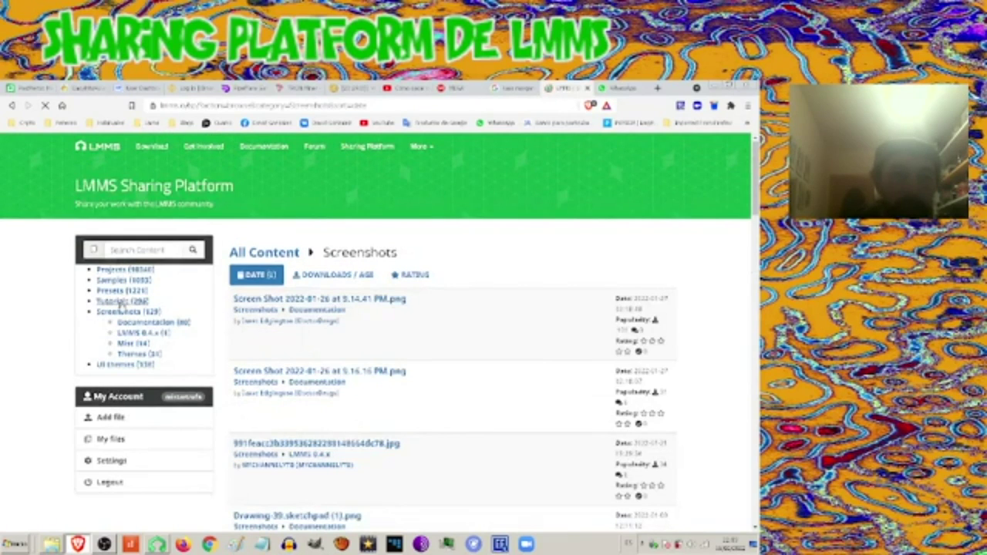
- Open the Tutorials category and scroll down through all its tutorial entries
click(120, 301)
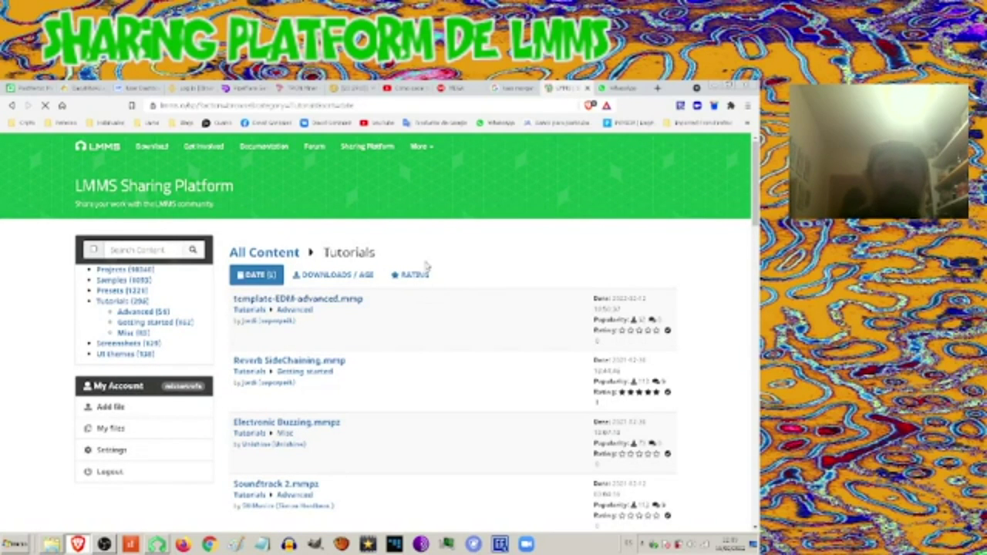
scroll(420, 269, down, 1)
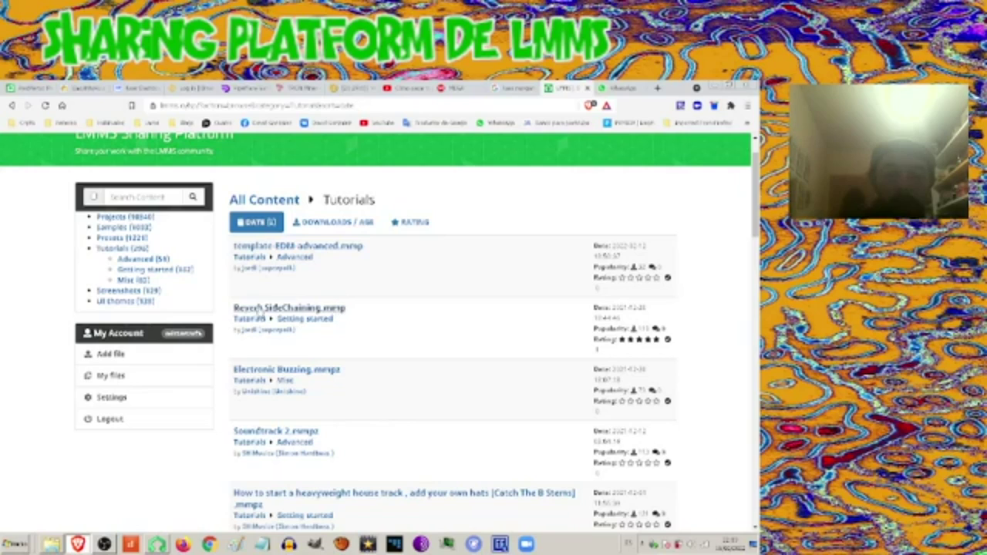
scroll(374, 313, down, 1)
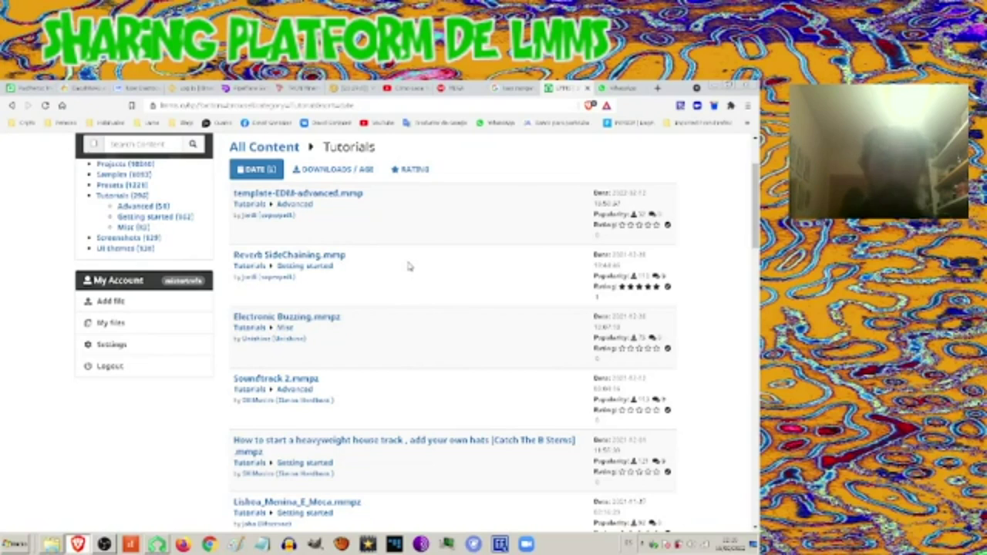
scroll(407, 266, down, 1)
scroll(404, 266, down, 1)
scroll(401, 267, down, 1)
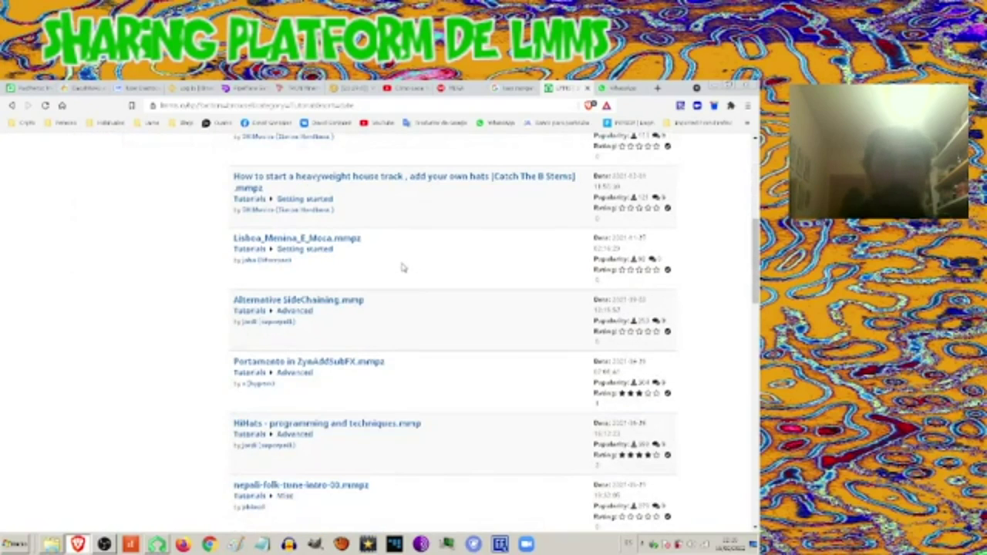
scroll(397, 273, down, 1)
scroll(397, 273, down, 1)
scroll(395, 273, down, 1)
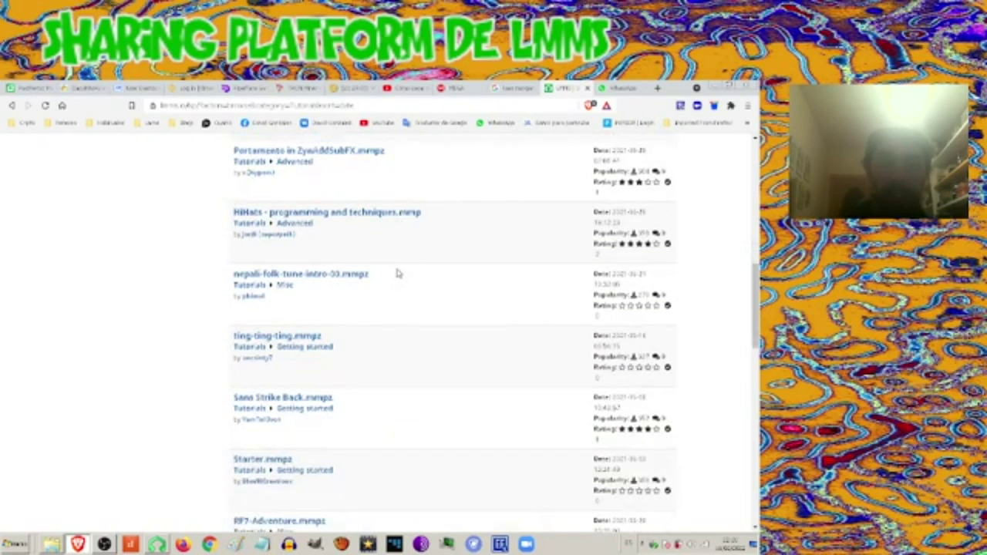
scroll(396, 273, down, 1)
scroll(394, 273, down, 2)
scroll(378, 279, down, 1)
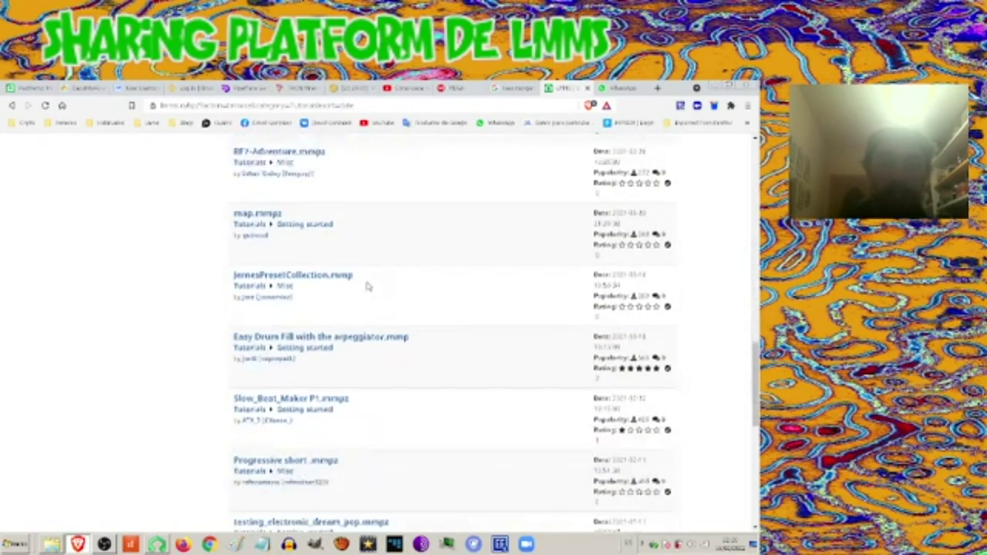
scroll(351, 289, down, 1)
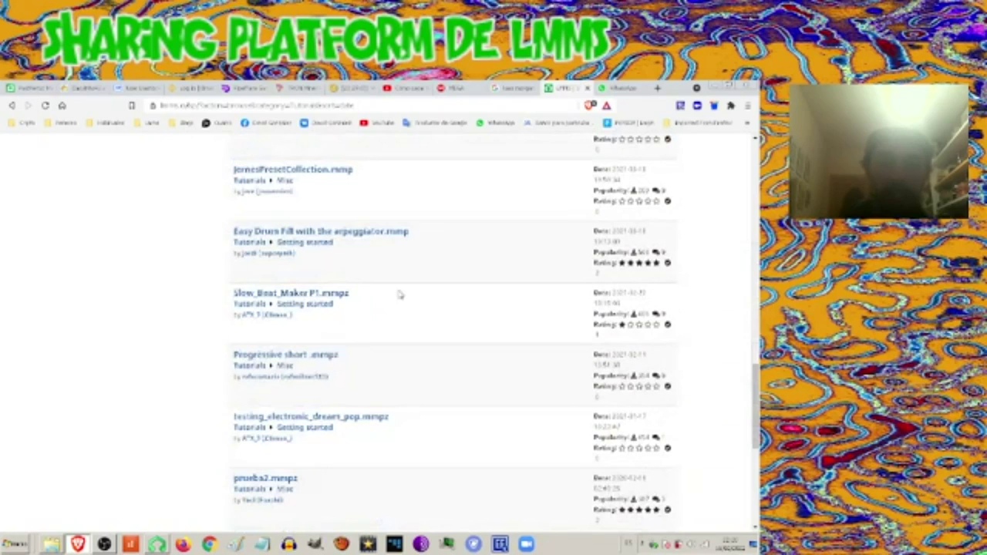
scroll(399, 294, down, 1)
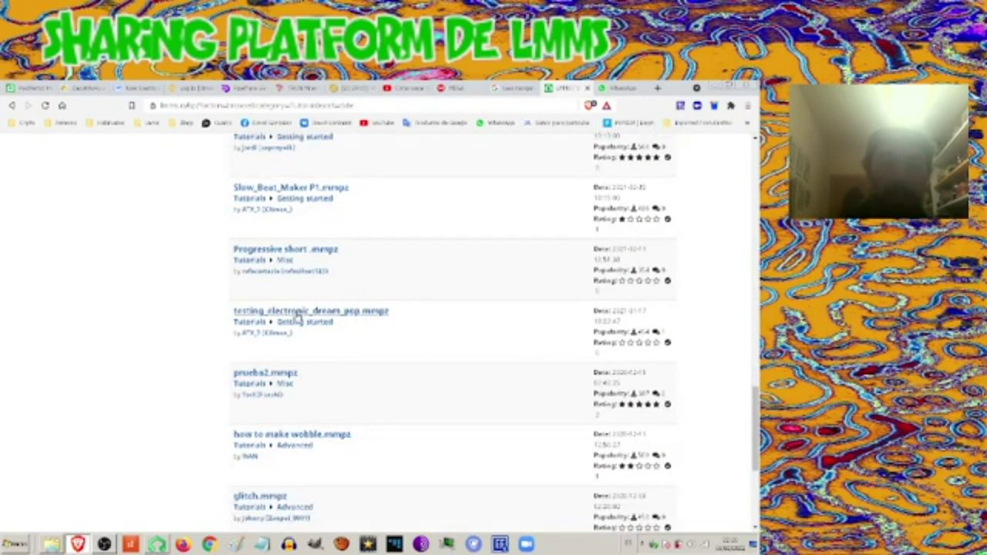
- Return to the top of the Tutorials list and switch to the Projects category
scroll(381, 315, up, 1)
scroll(381, 316, up, 2)
scroll(381, 316, up, 2)
scroll(381, 315, up, 2)
scroll(381, 315, up, 2)
scroll(381, 316, up, 2)
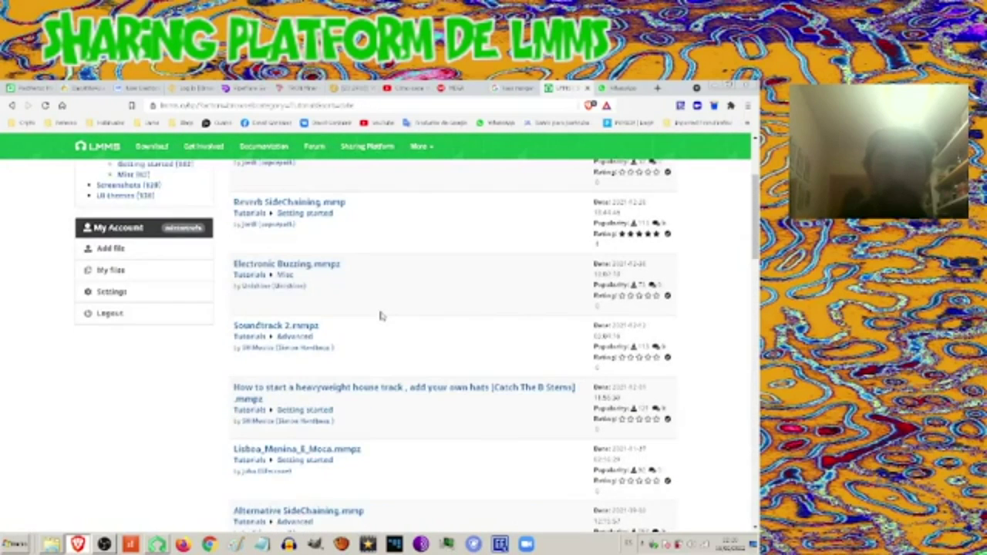
scroll(383, 315, up, 2)
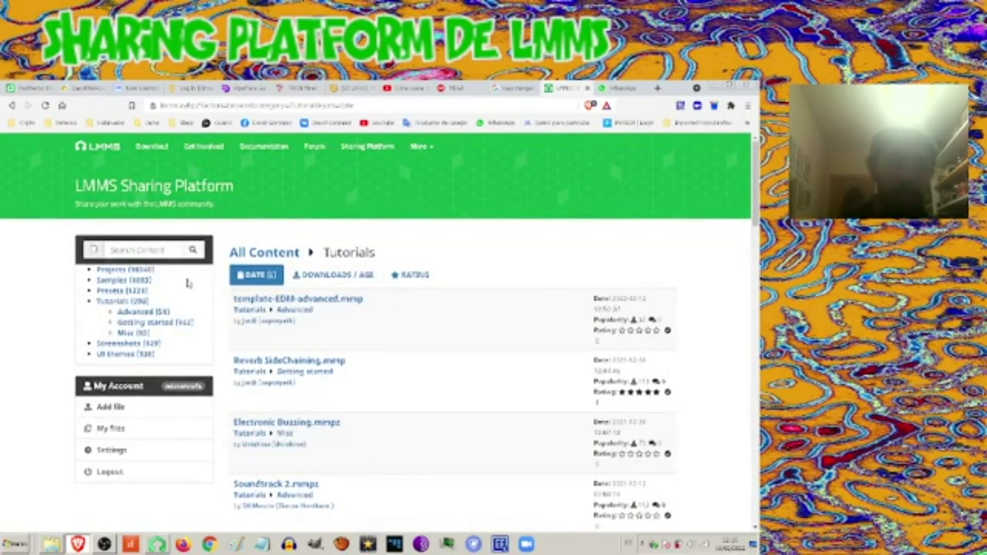
click(132, 270)
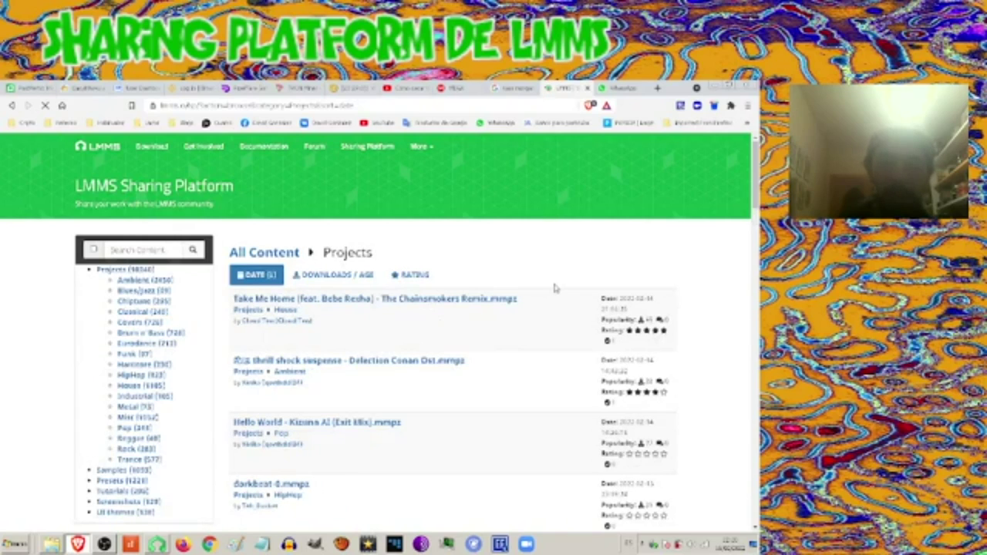
- Scroll through the newest Projects uploads, such as Take Me Home and Hello World - Kizuna AI, and back up
scroll(553, 286, down, 2)
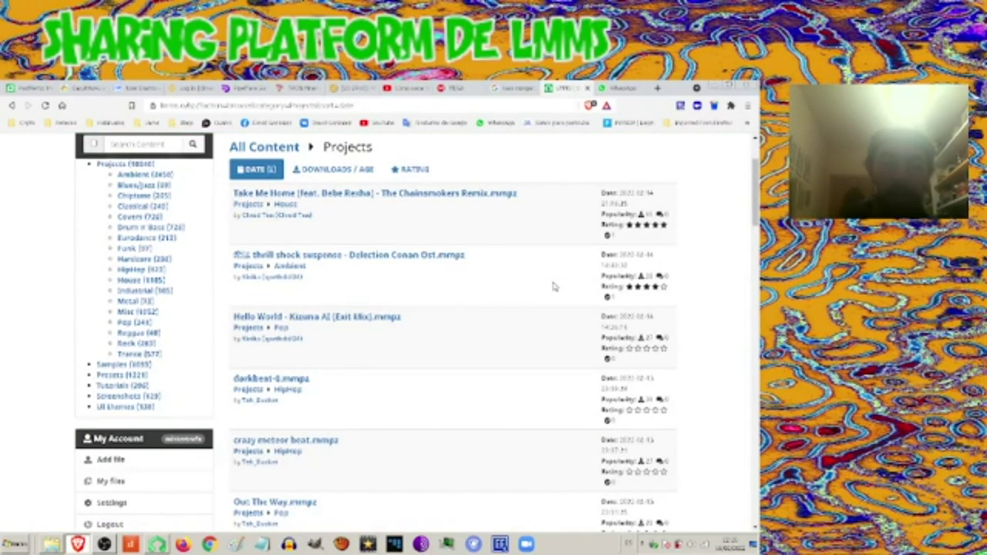
scroll(552, 287, down, 1)
scroll(552, 289, down, 3)
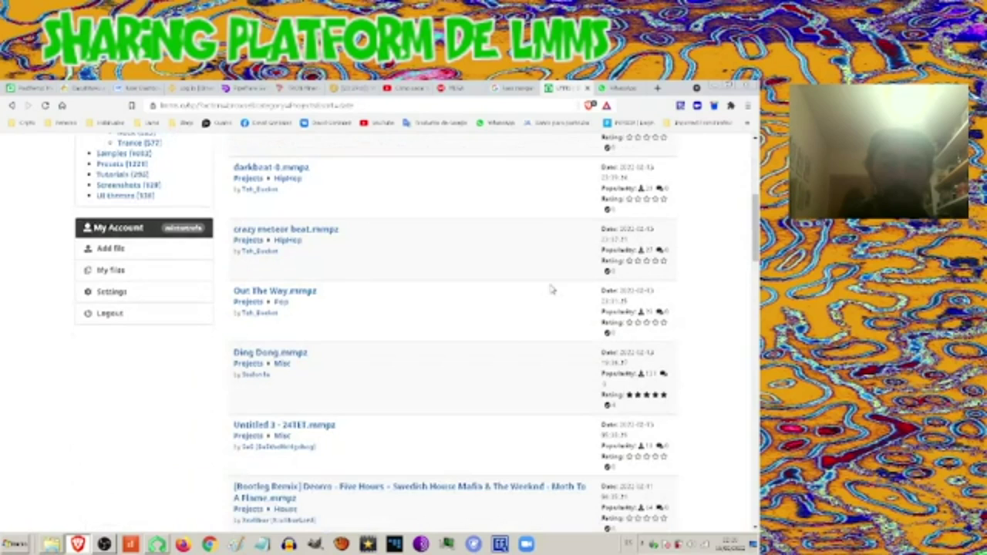
scroll(540, 353, up, 6)
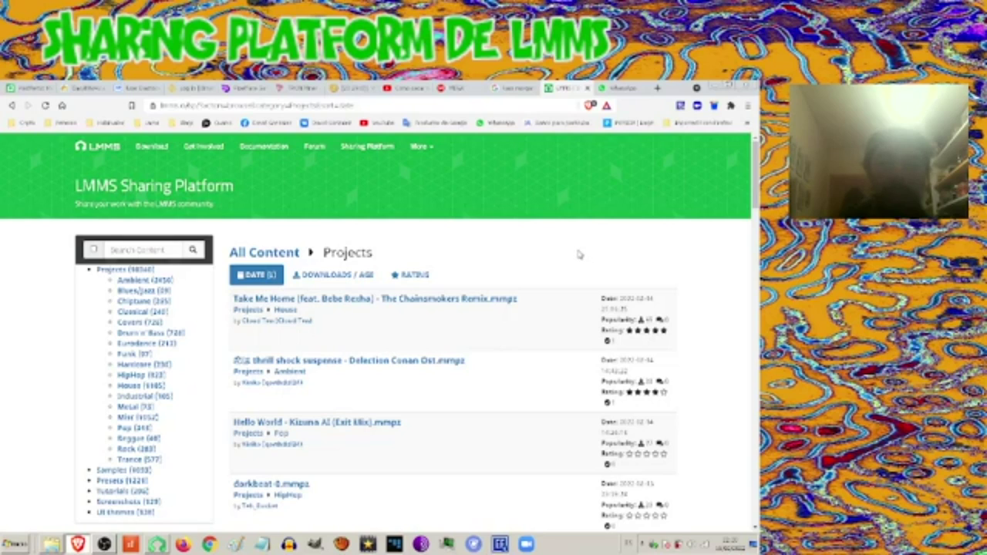
scroll(579, 255, down, 2)
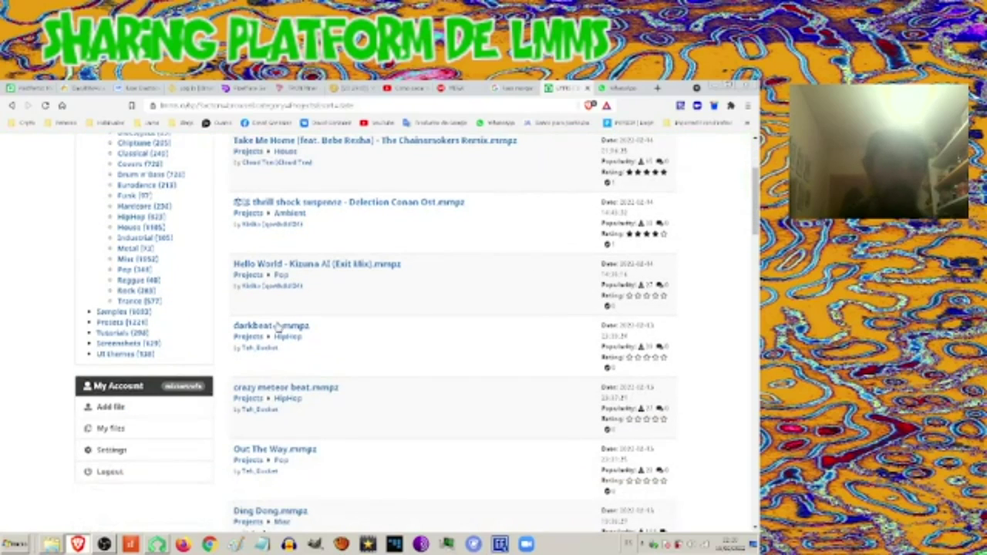
scroll(489, 374, up, 2)
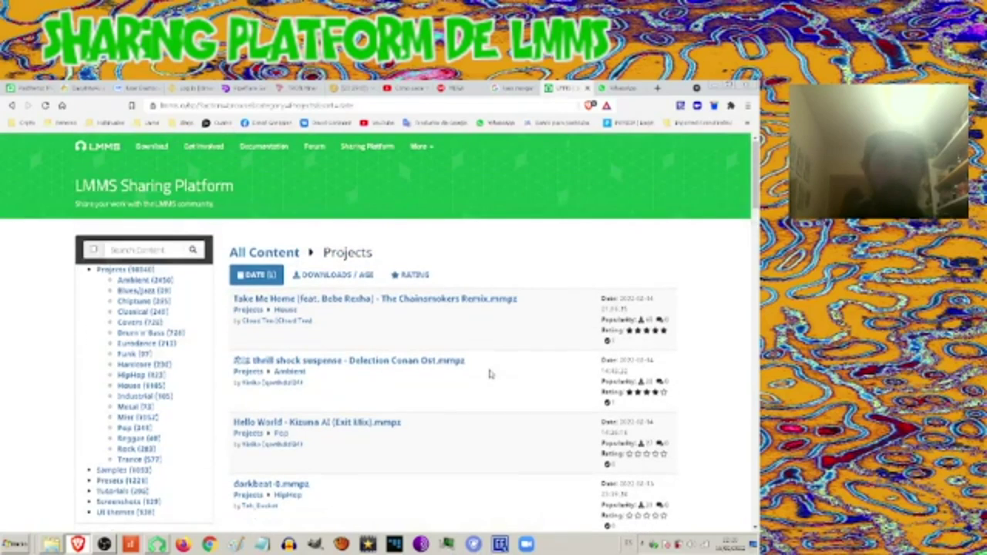